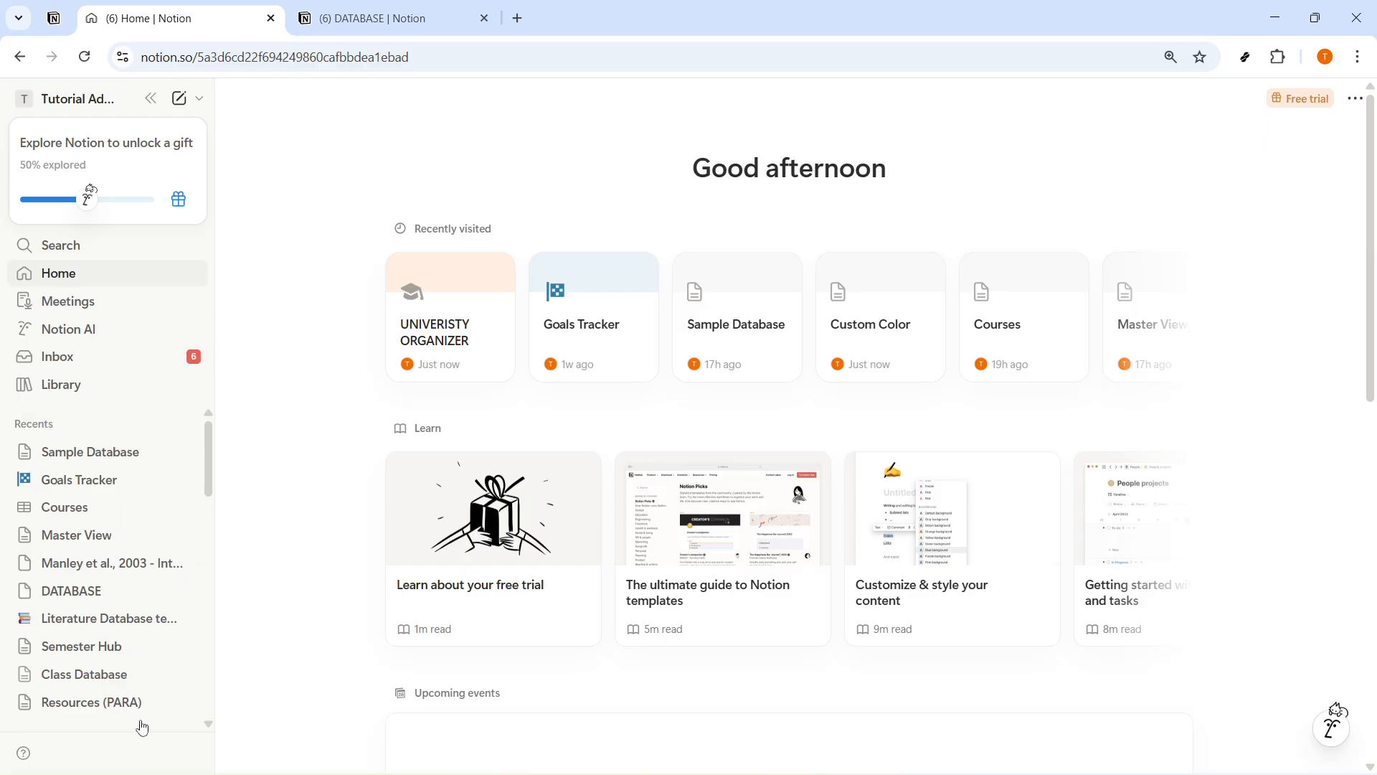
Insert an inline database into the empty body of the DATABASE page.
key(ctrl+Tab)
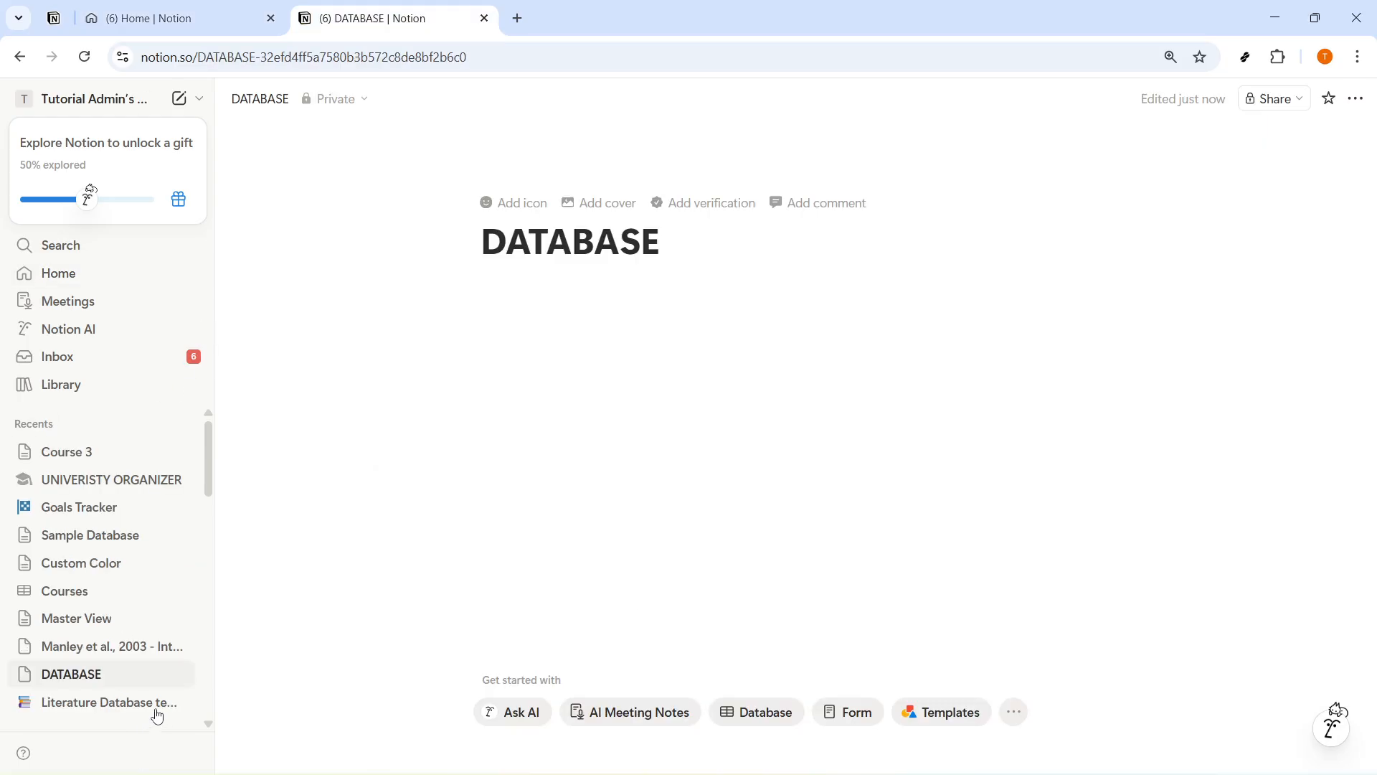
drag(680, 261, 480, 244)
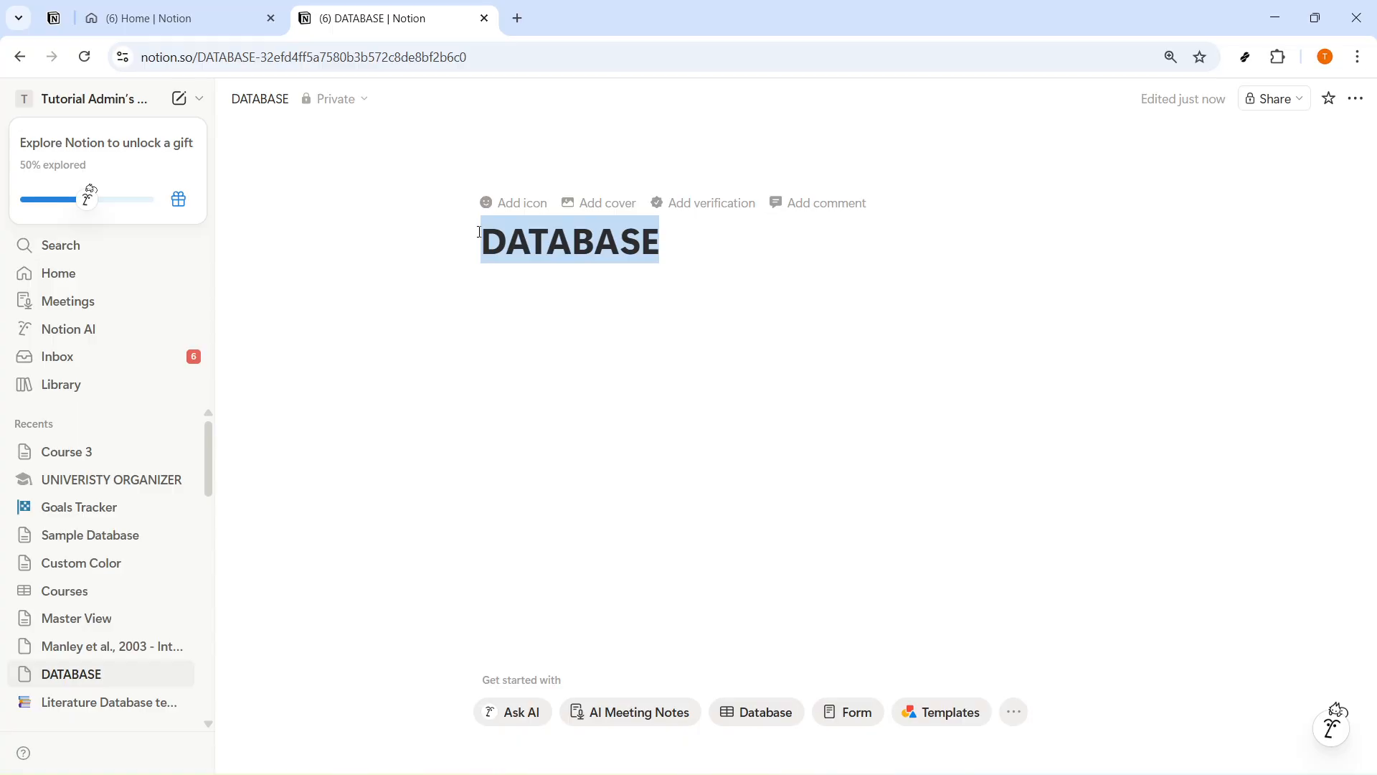
click(526, 305)
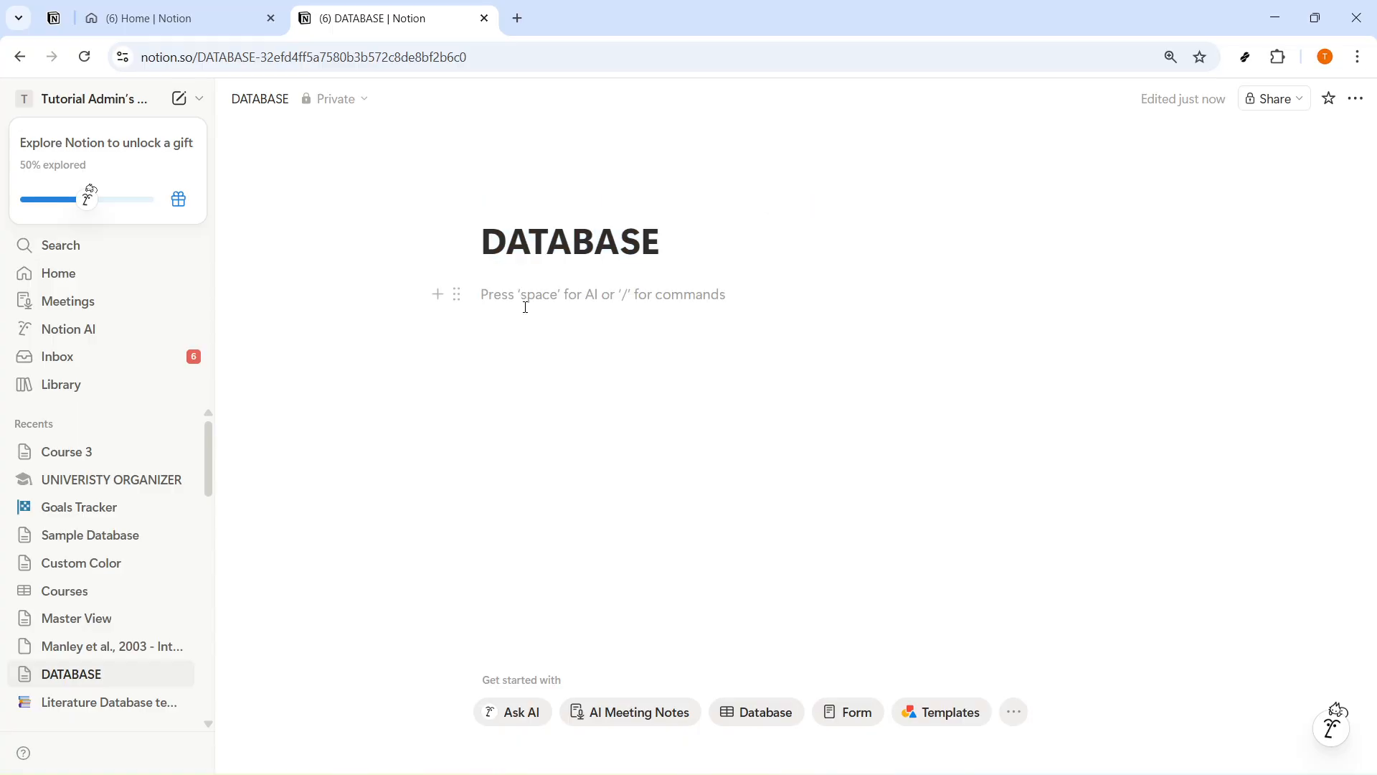
text(/DA)
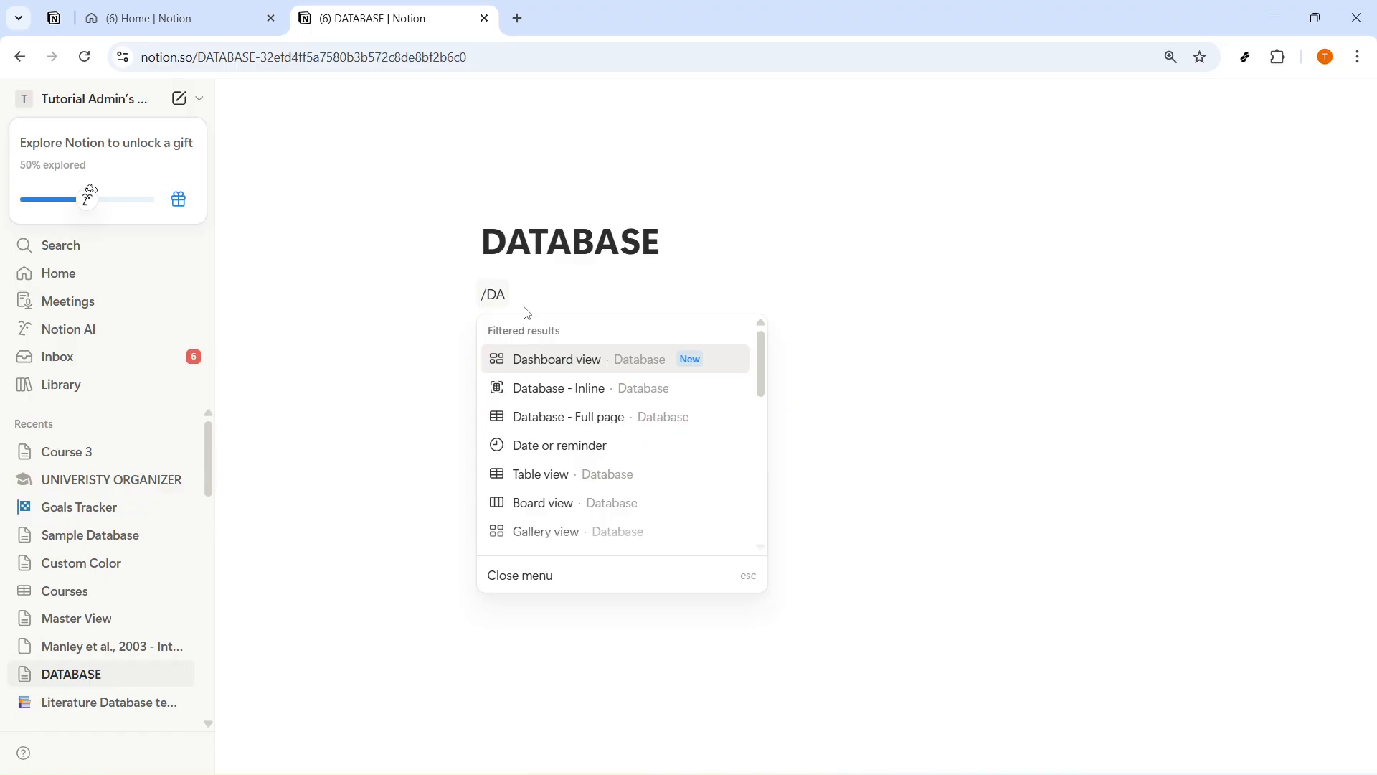
text(TABASE)
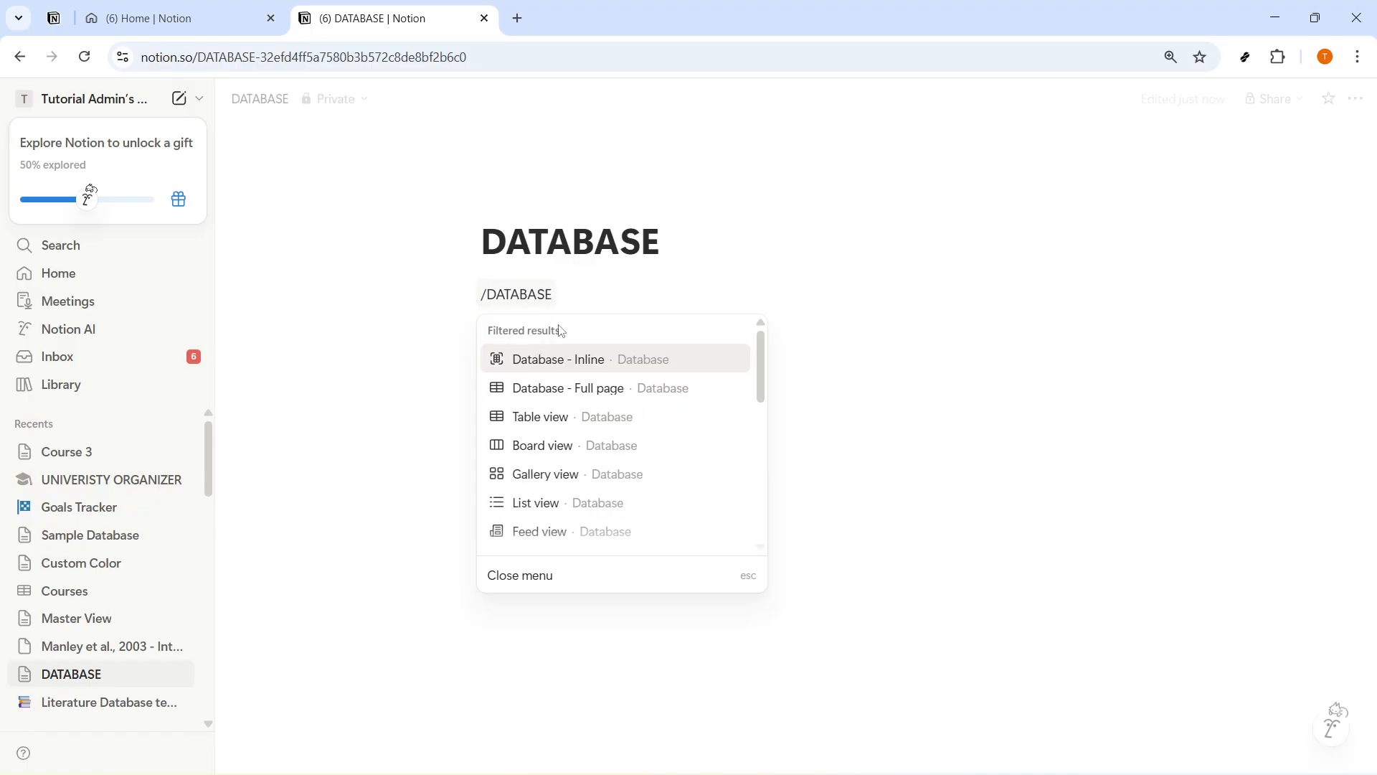
scroll(561, 548, down, 1)
scroll(561, 549, down, 5)
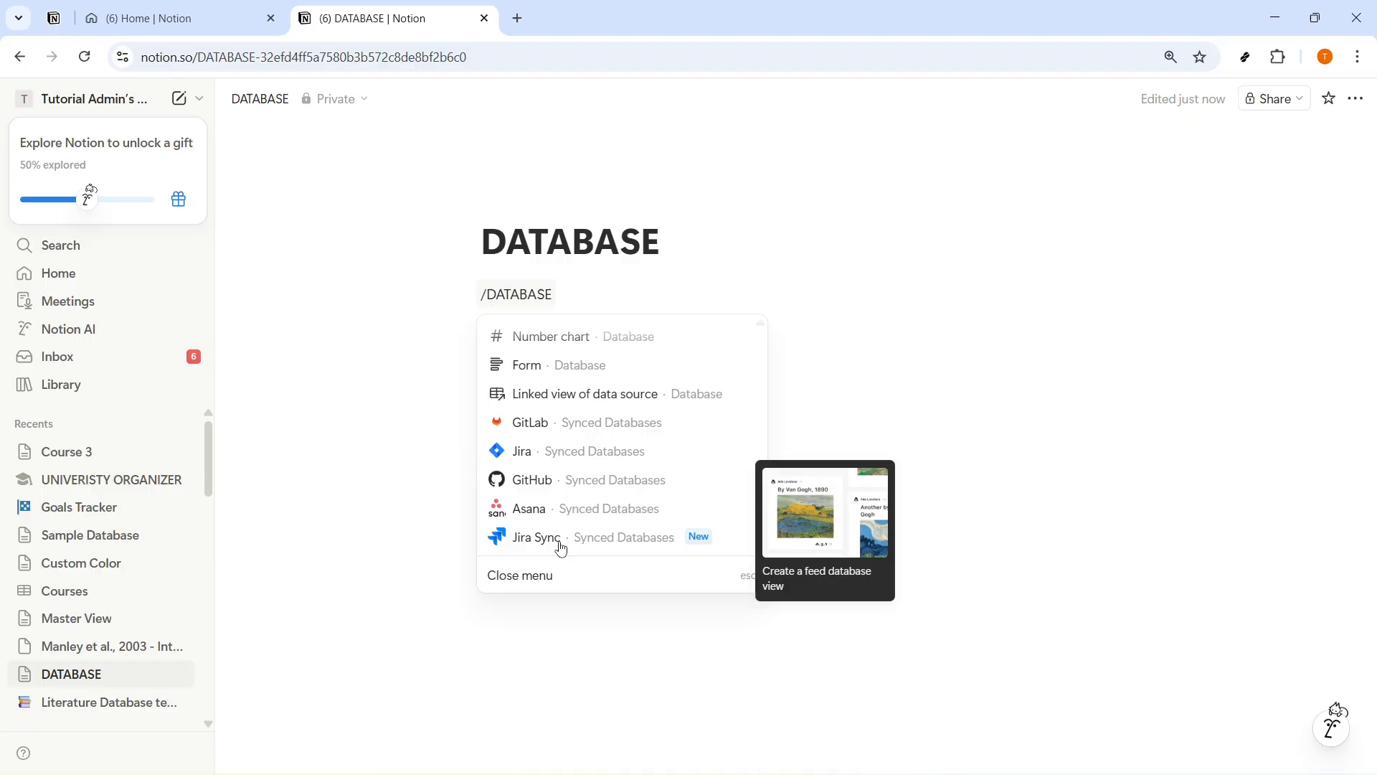
scroll(530, 535, up, 5)
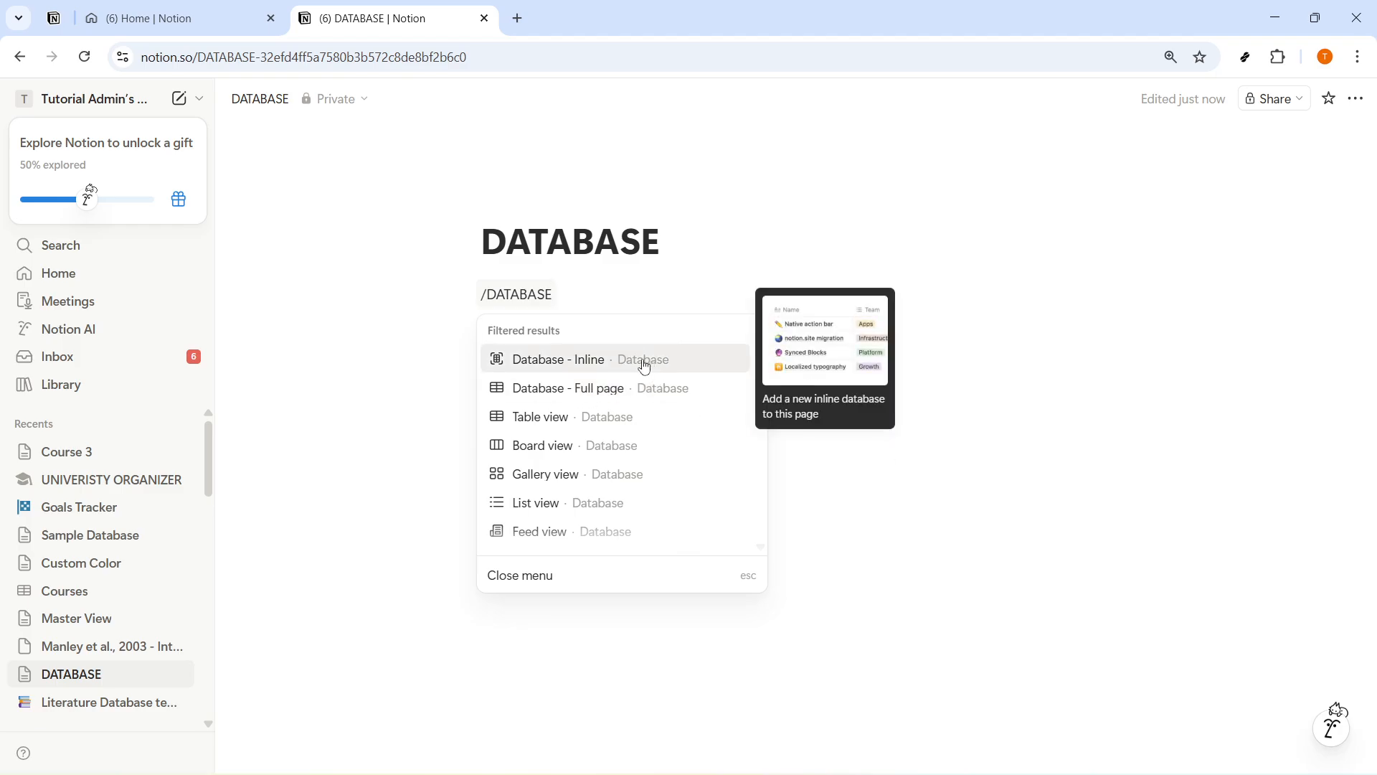
click(589, 368)
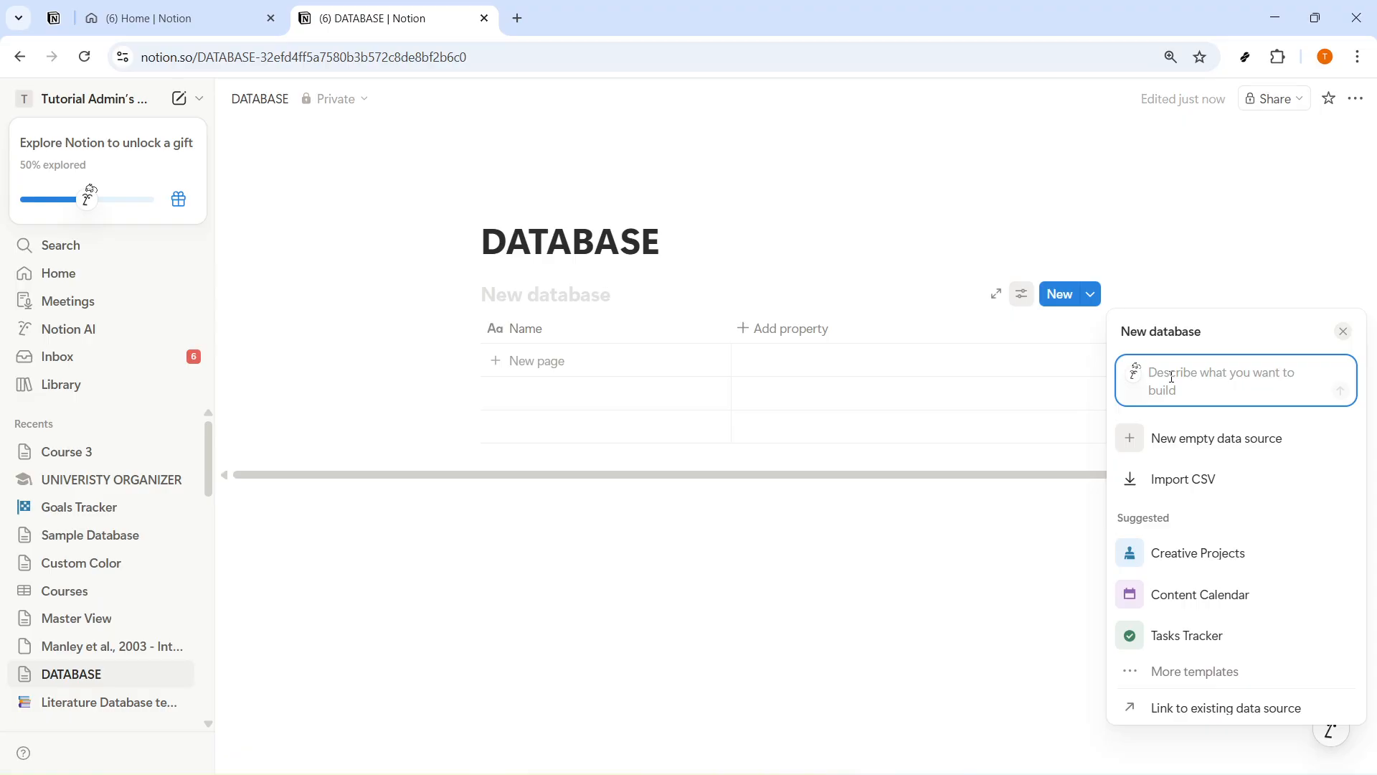
Enter "DATABASE SAMPLE TASK TRACKER" as the description of the new database and copy that text.
text(d)
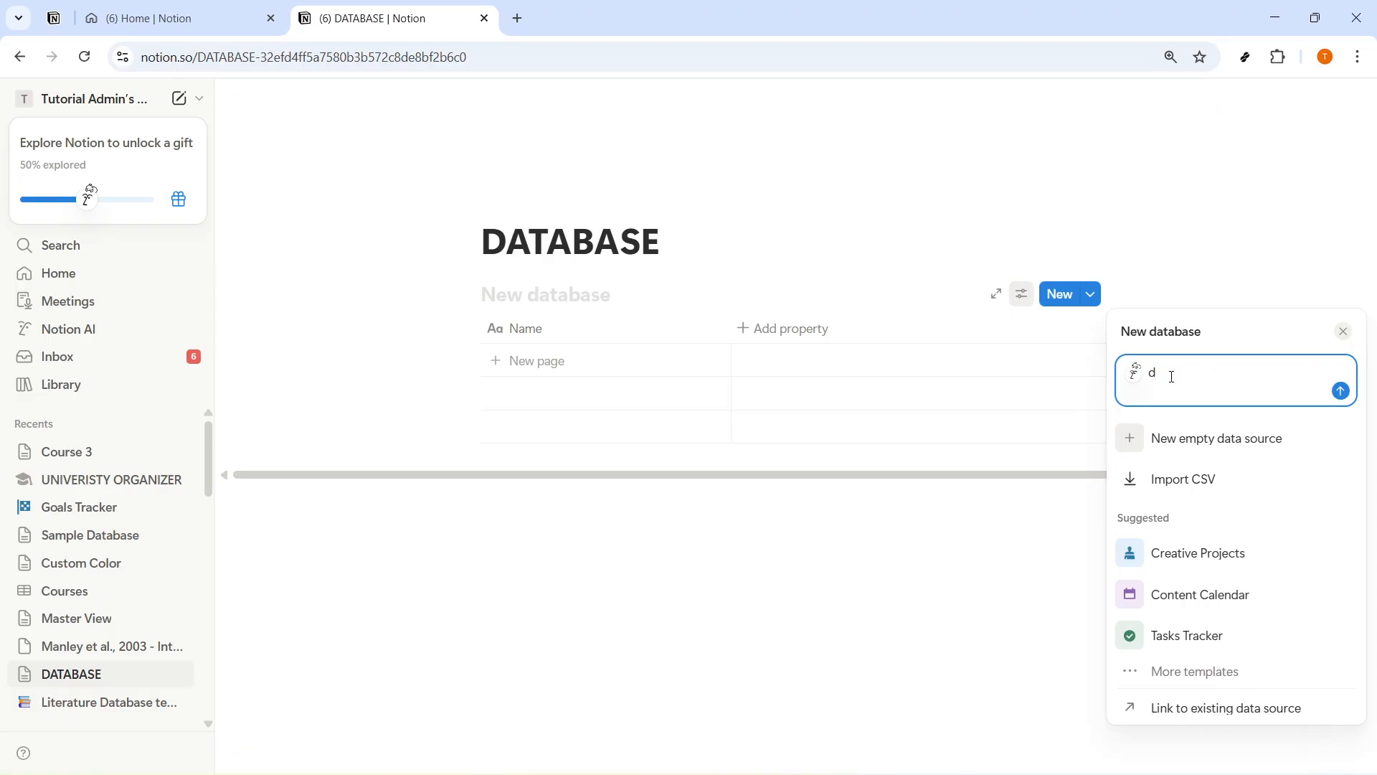
key(BackSpace)
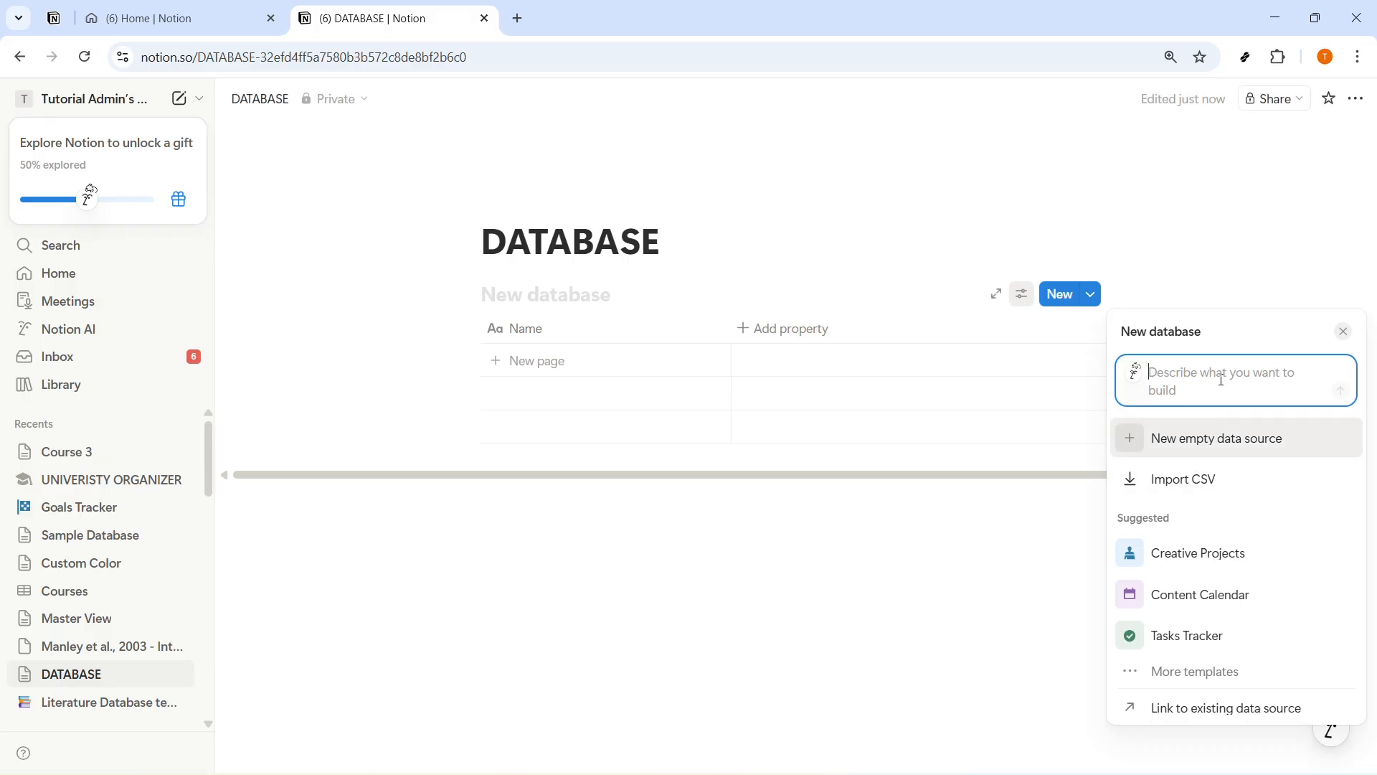
text(DA)
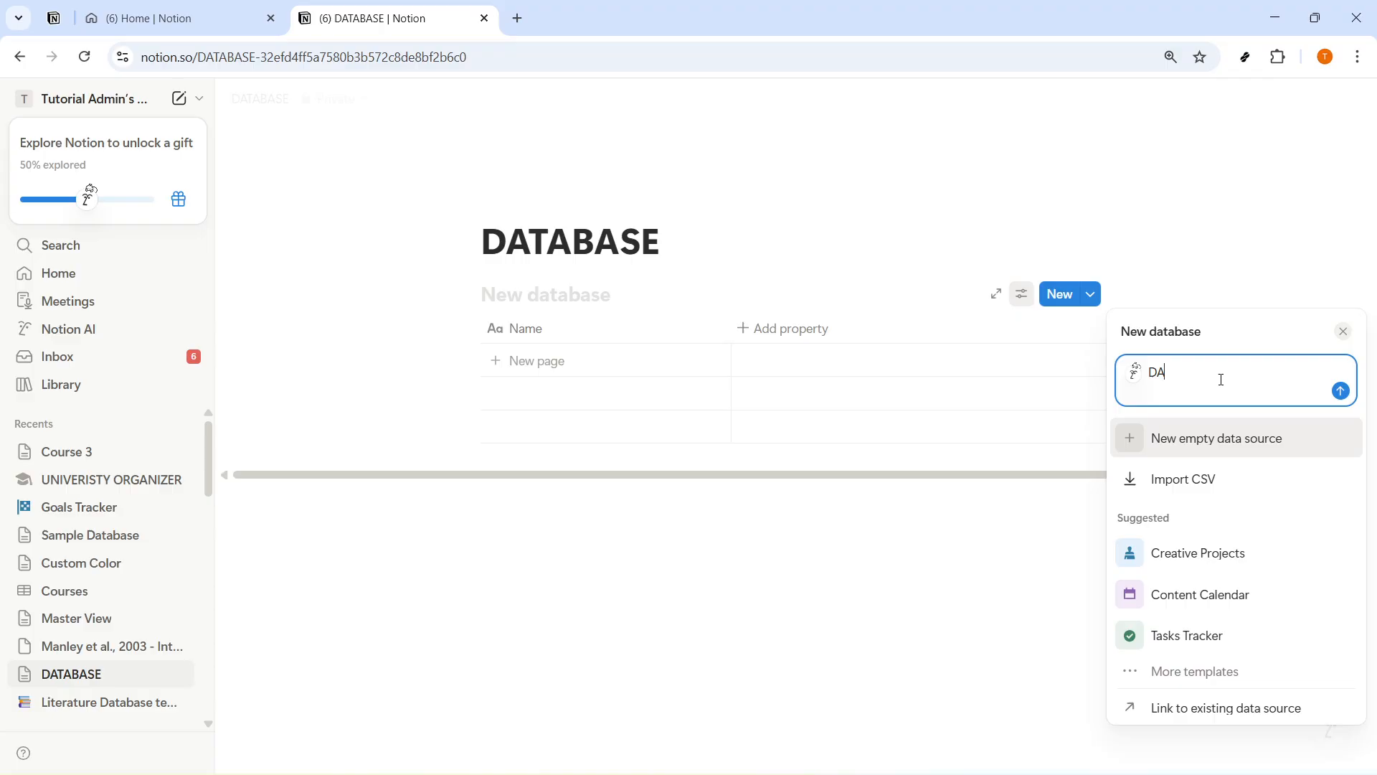
text(TABASE SAMPLE)
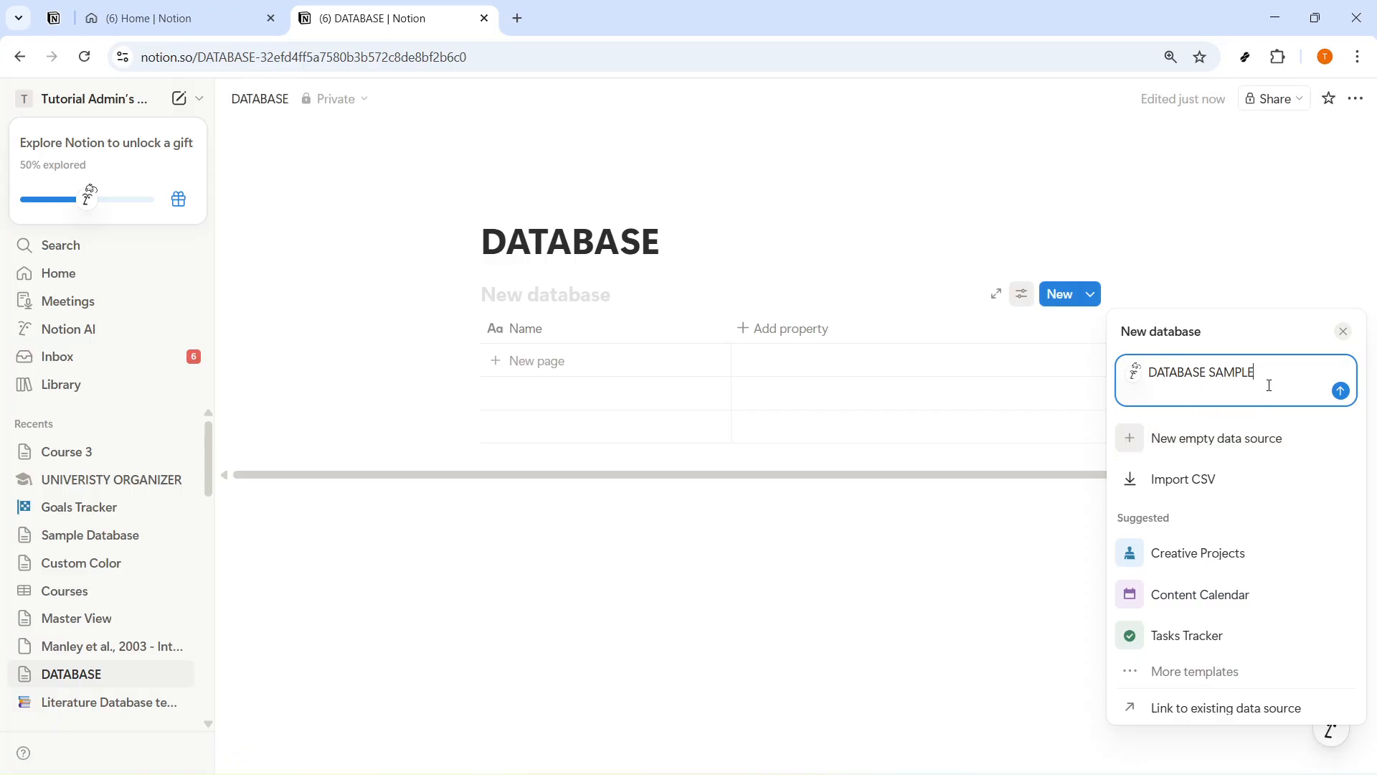
text( TASK T)
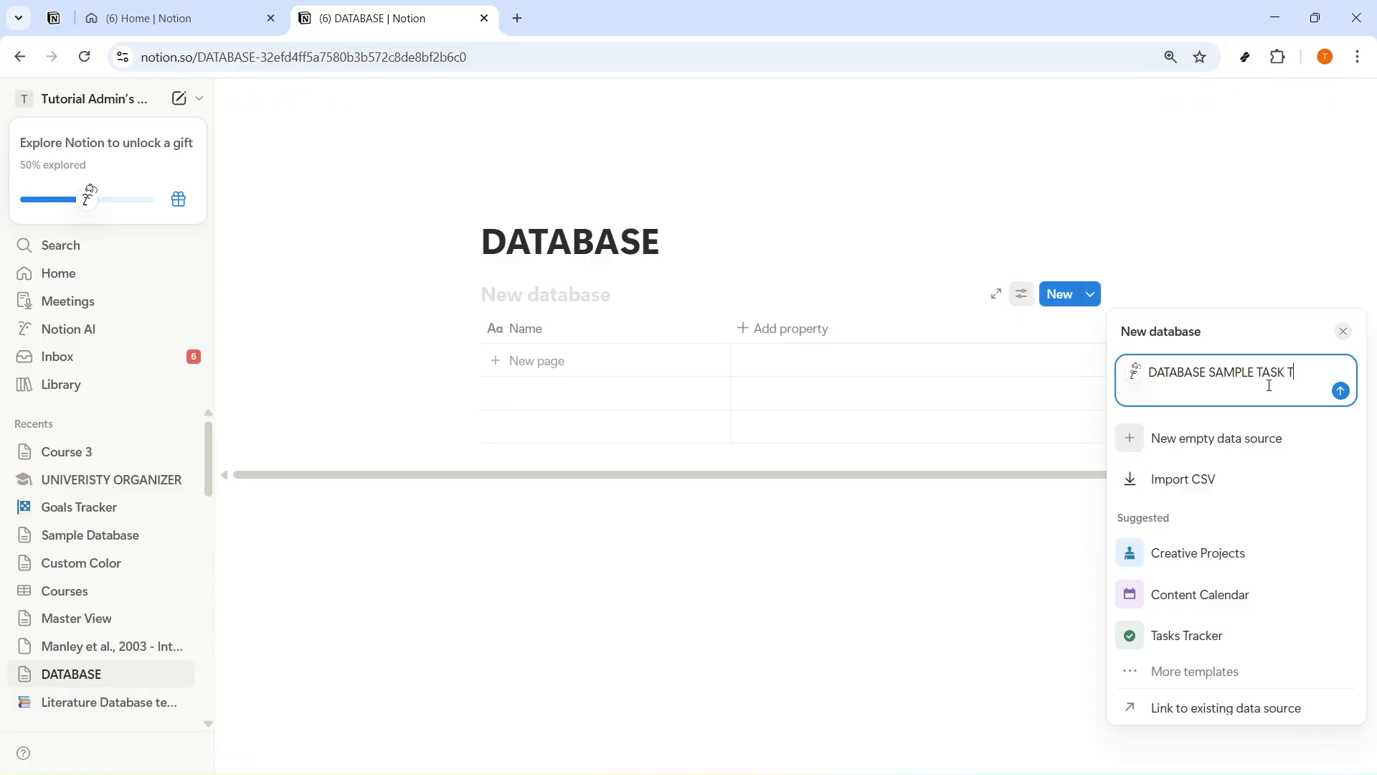
text(RACKER)
key(ctrl+a)
key(ctrl+c)
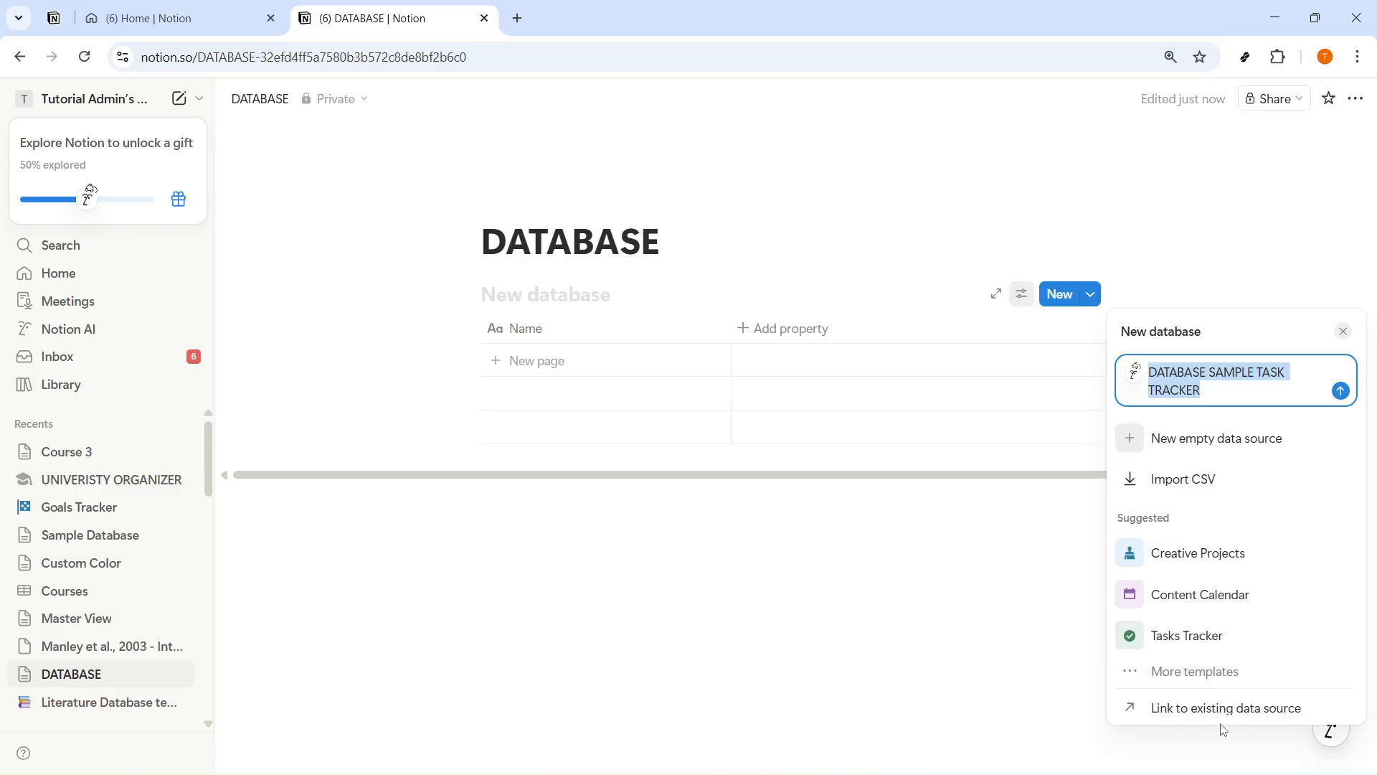
Look up the copied "DATABASE SAMPLE TASK TRACKER" text among more templates and have AI build the database from it.
click(1218, 672)
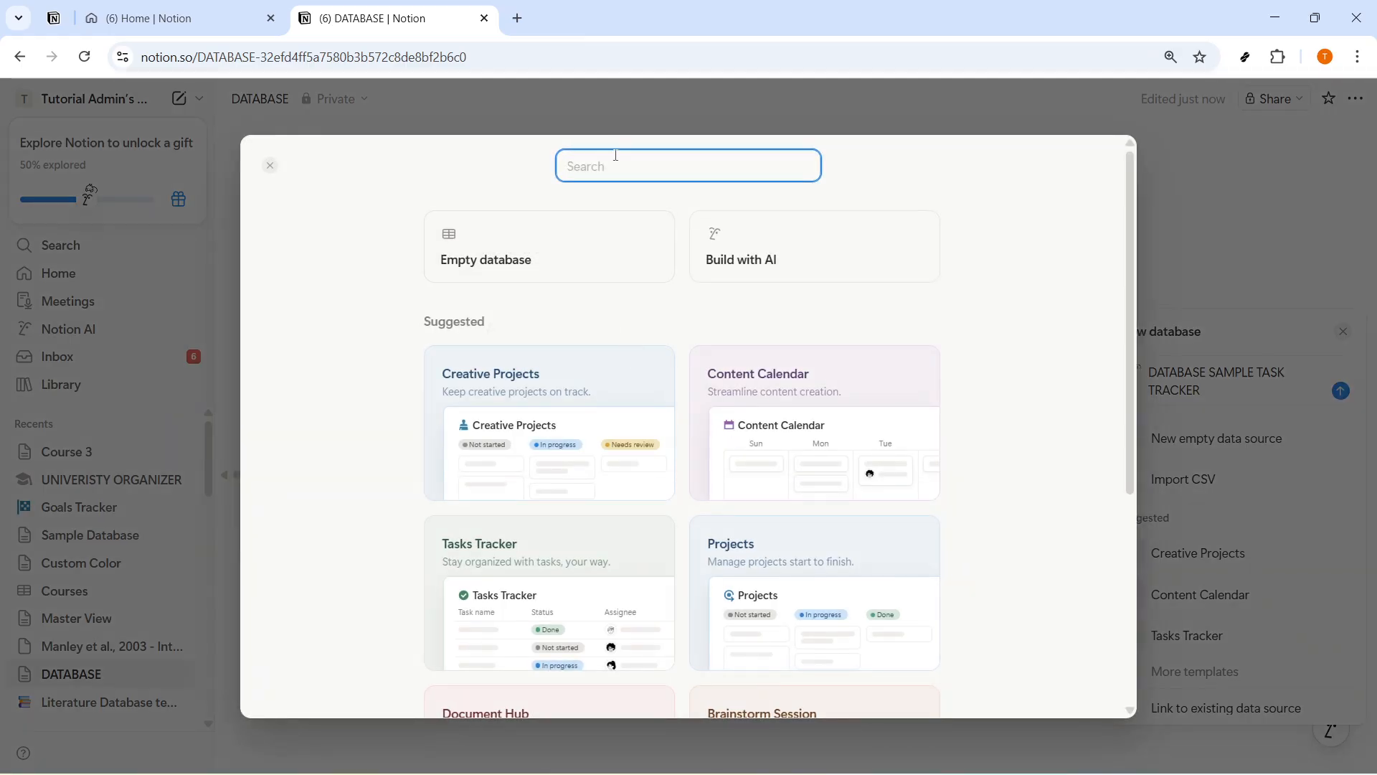
key(ctrl+v)
drag(807, 168, 564, 169)
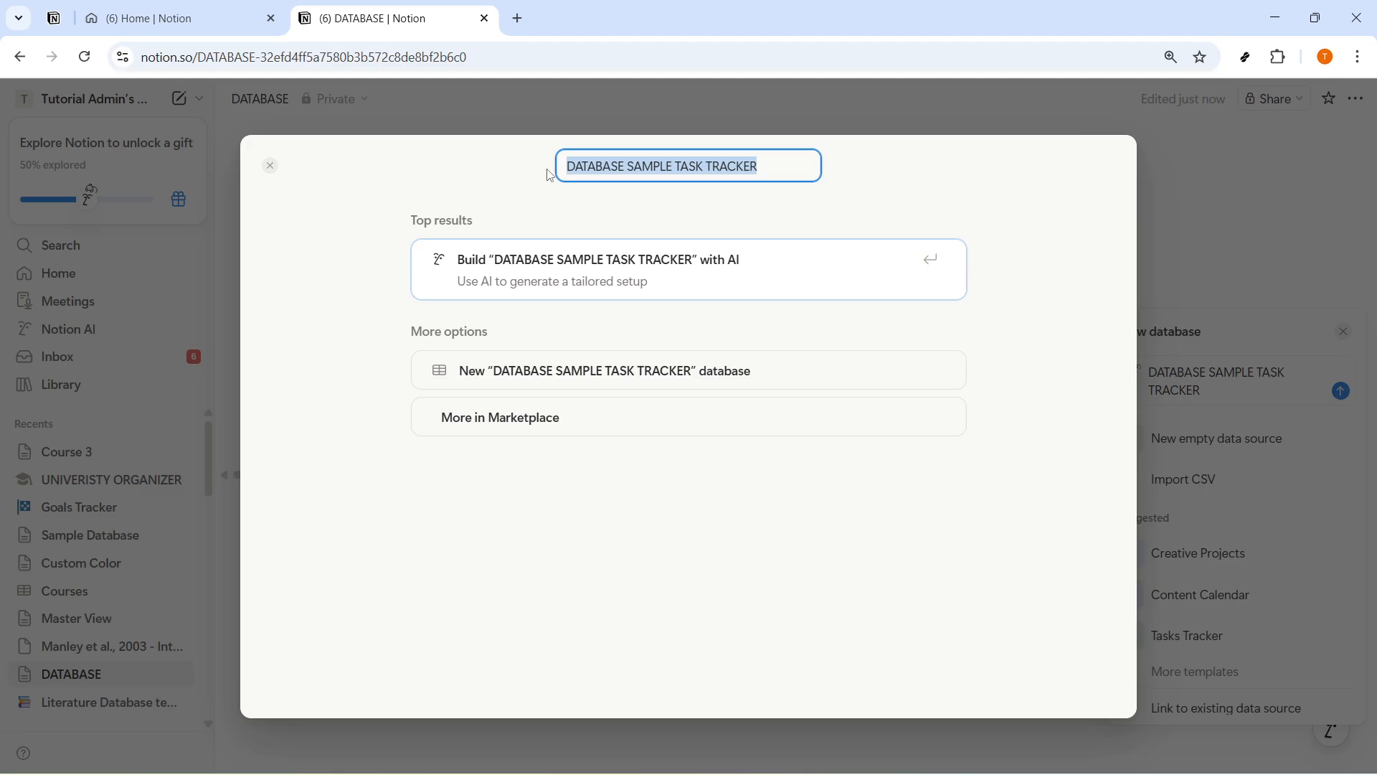
key(Return)
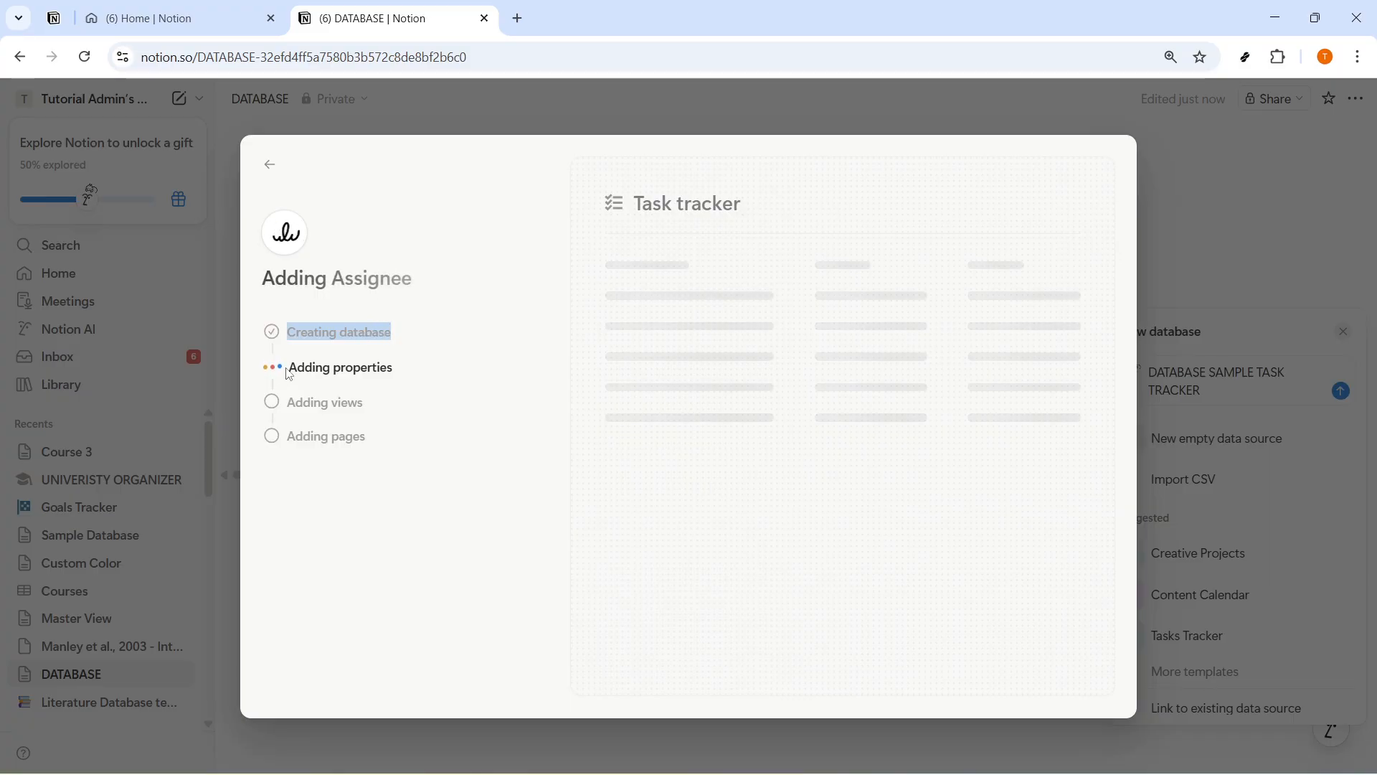
drag(289, 368, 391, 366)
drag(287, 402, 368, 404)
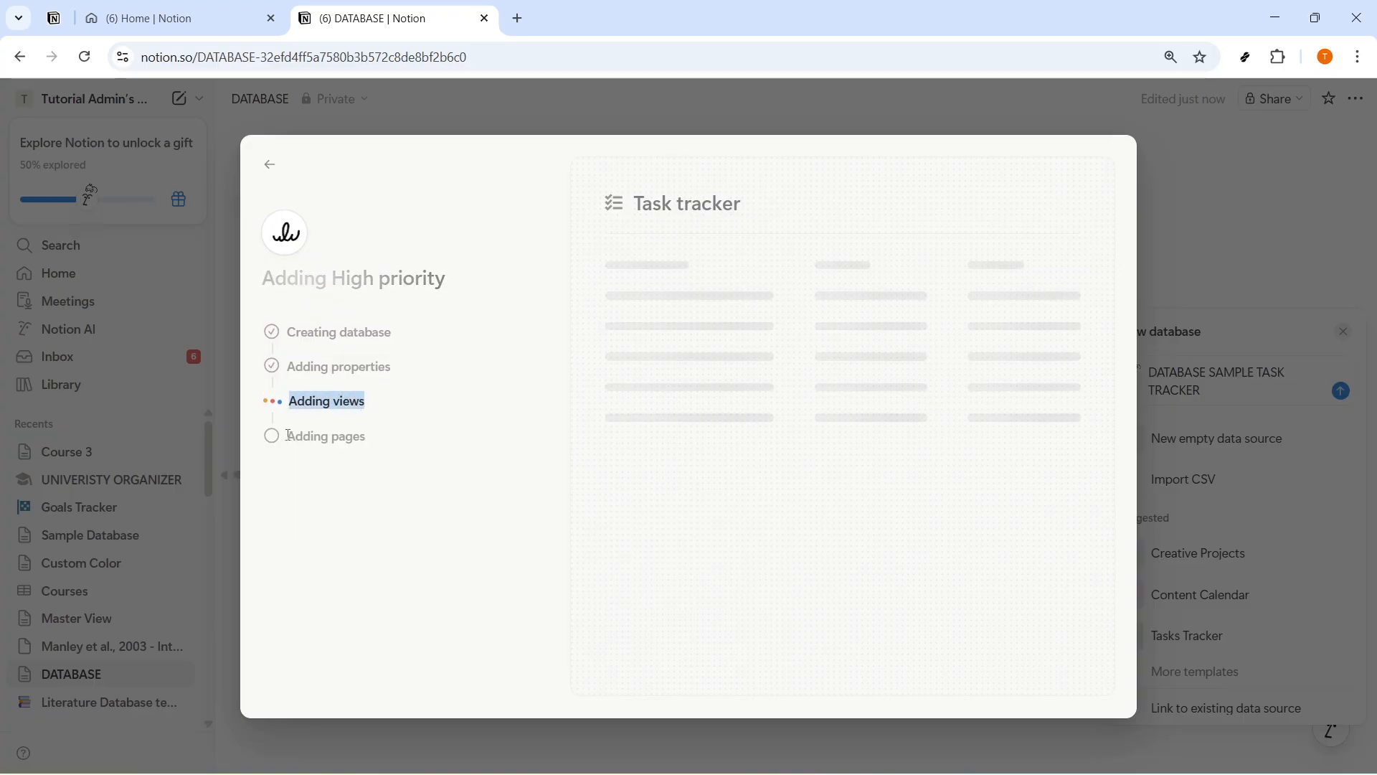
drag(289, 435, 370, 452)
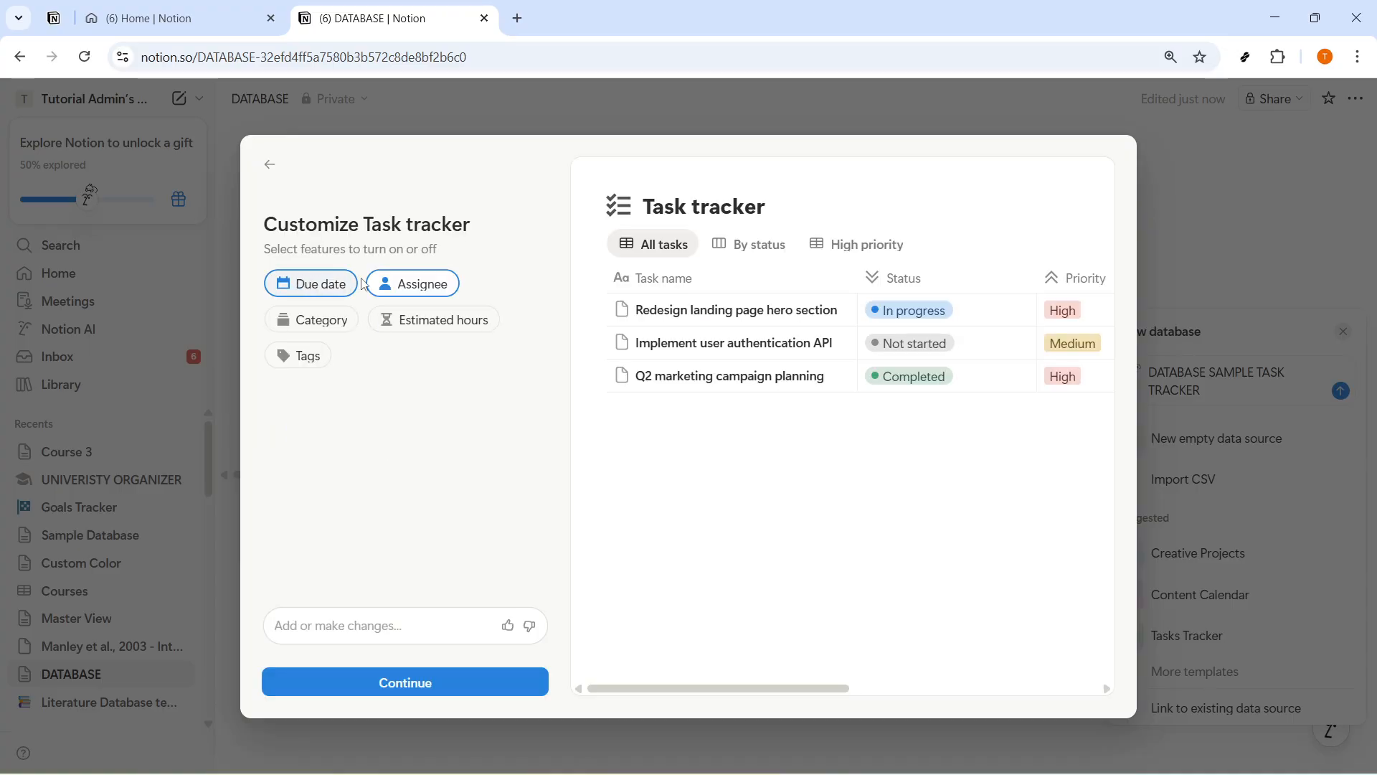
Turn on the Category, Estimated hours and Tags features for the task tracker and continue to the view selection.
click(312, 320)
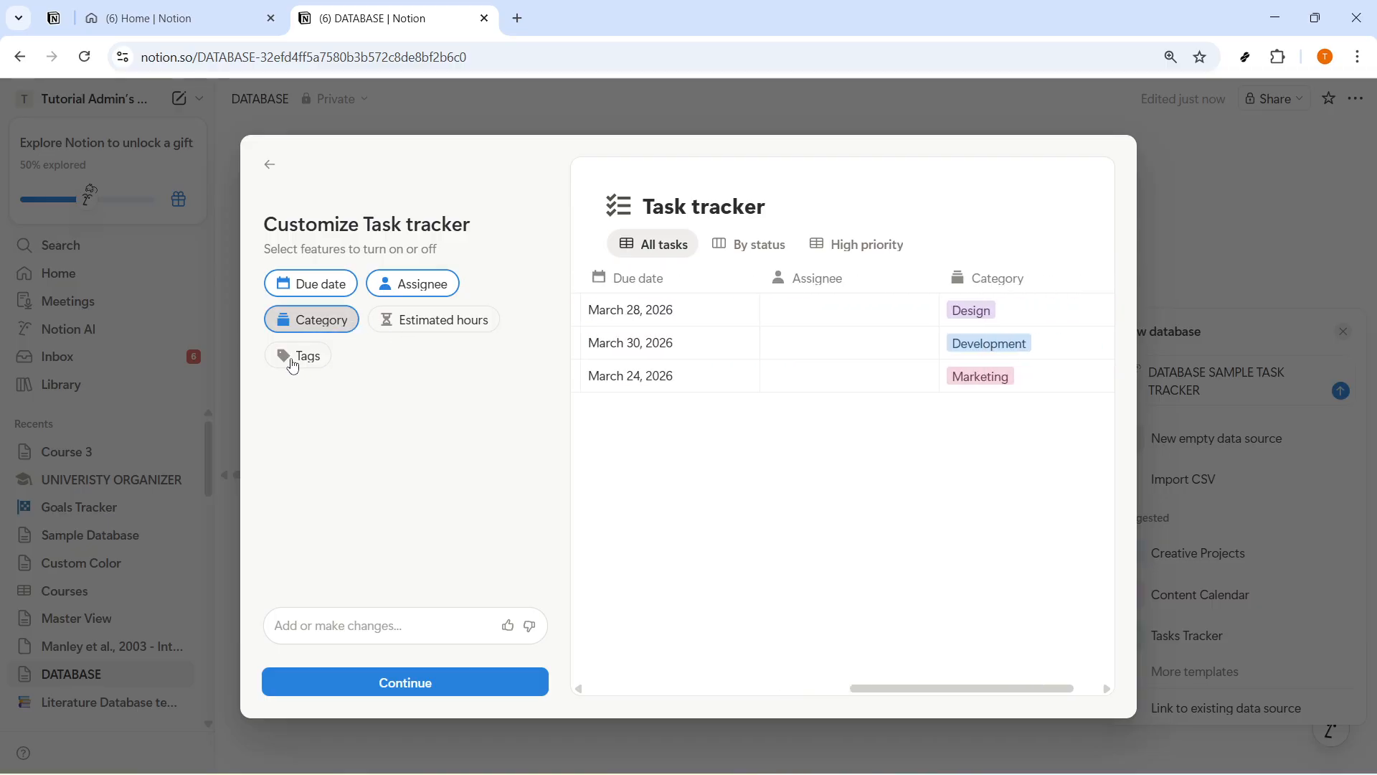
click(429, 321)
click(306, 356)
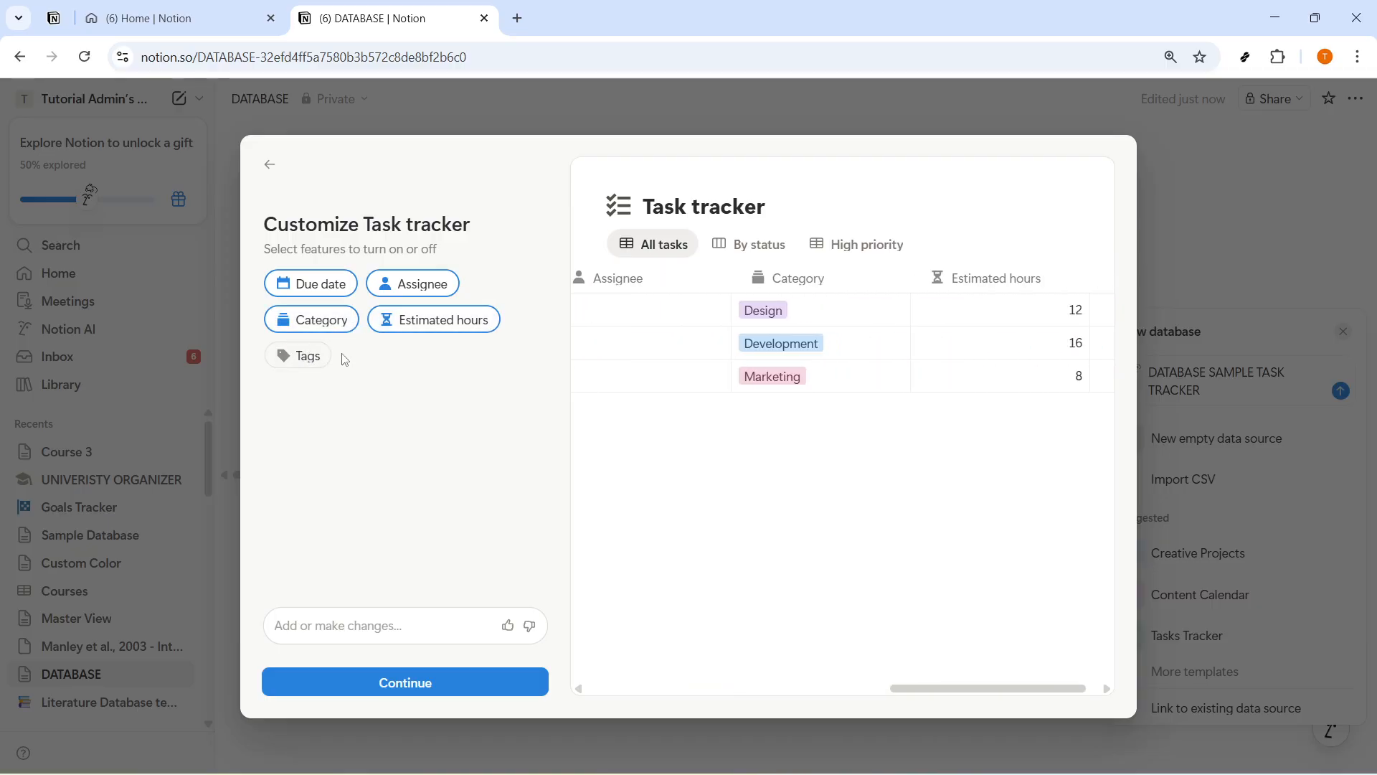
click(406, 682)
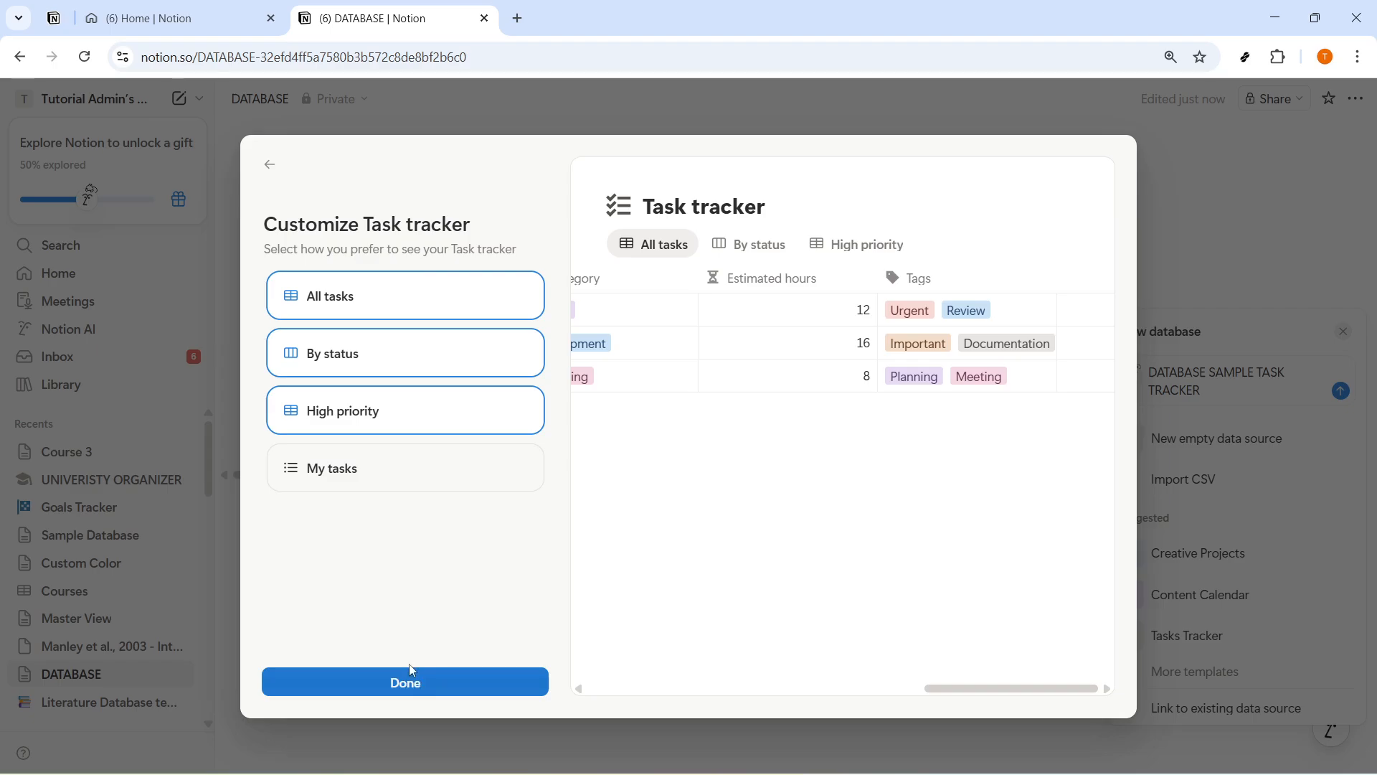
Try out the My tasks view, switch it off again, and finish the setup with All tasks, By status and High priority.
click(388, 479)
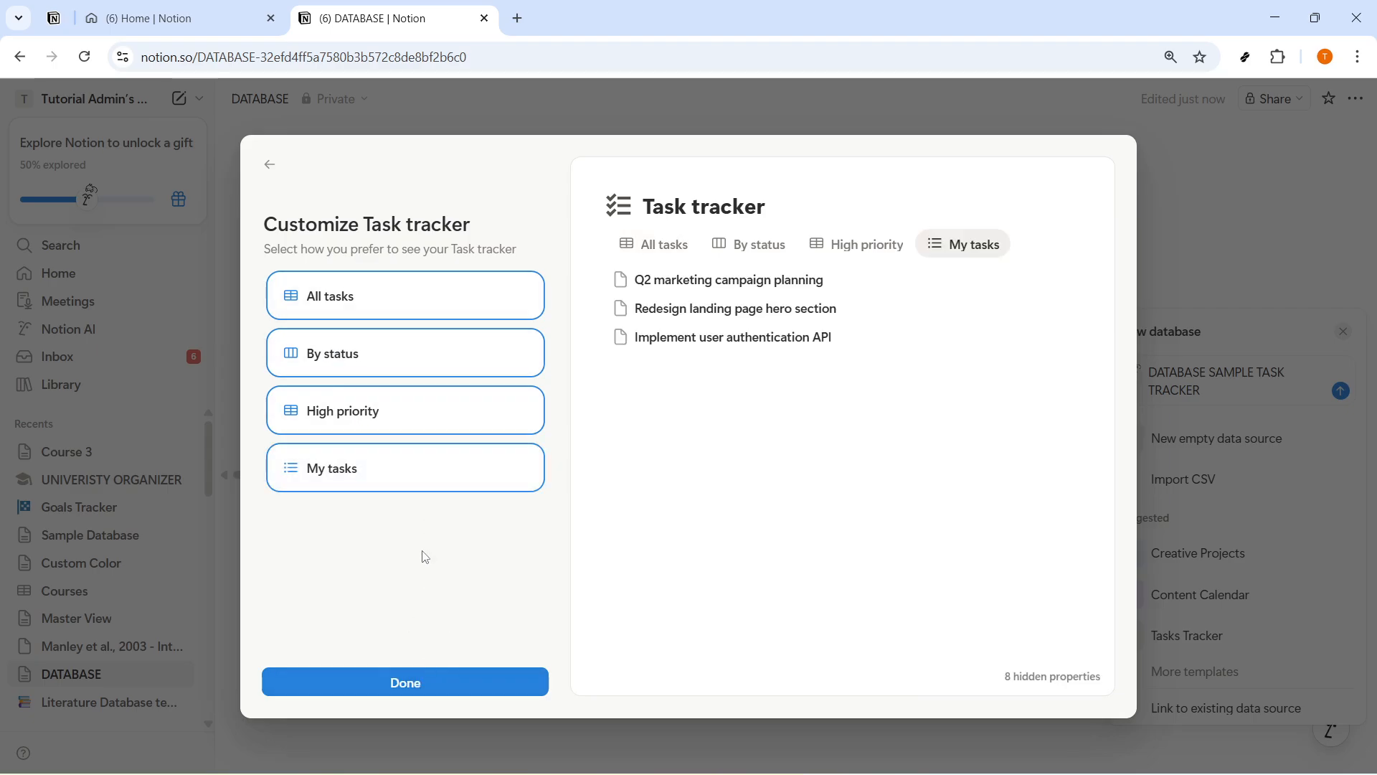
click(394, 465)
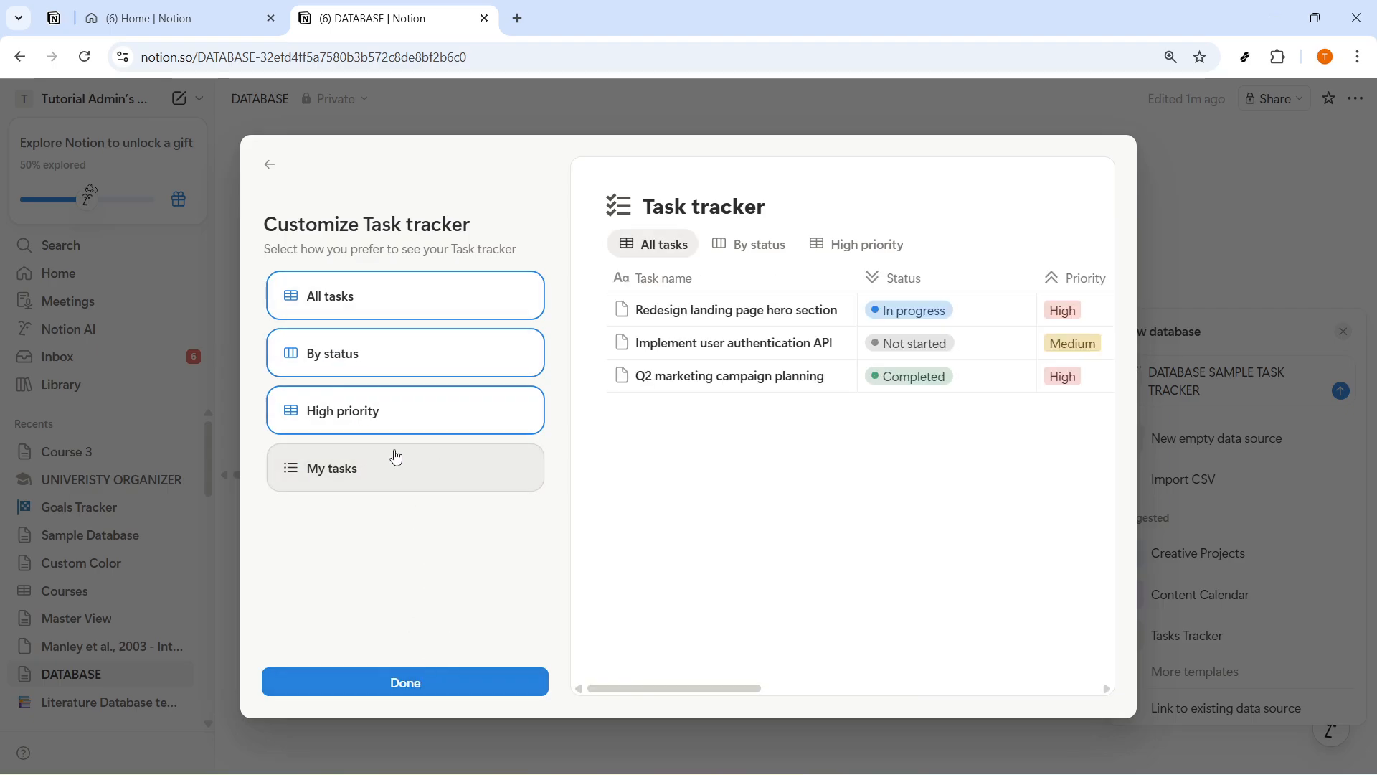
click(445, 686)
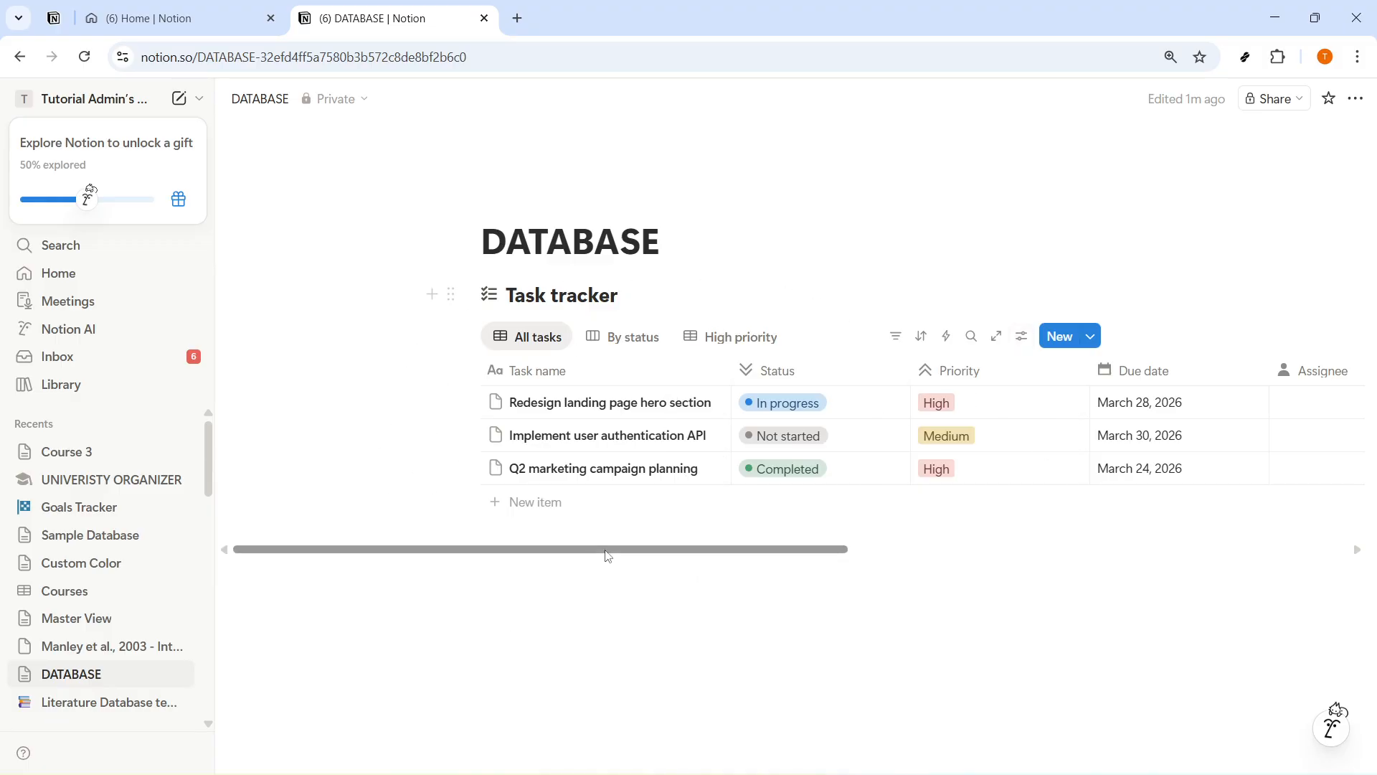
drag(607, 555, 531, 577)
click(563, 372)
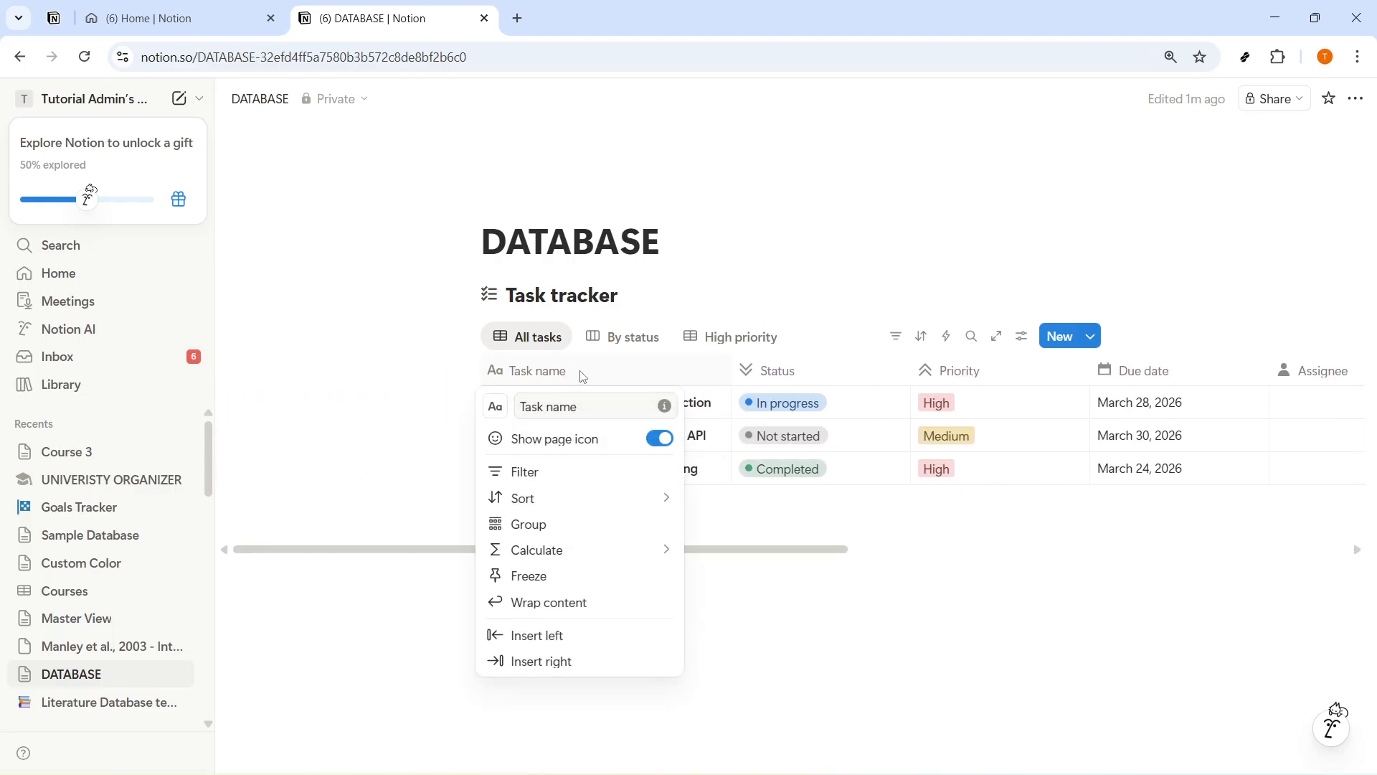
click(587, 378)
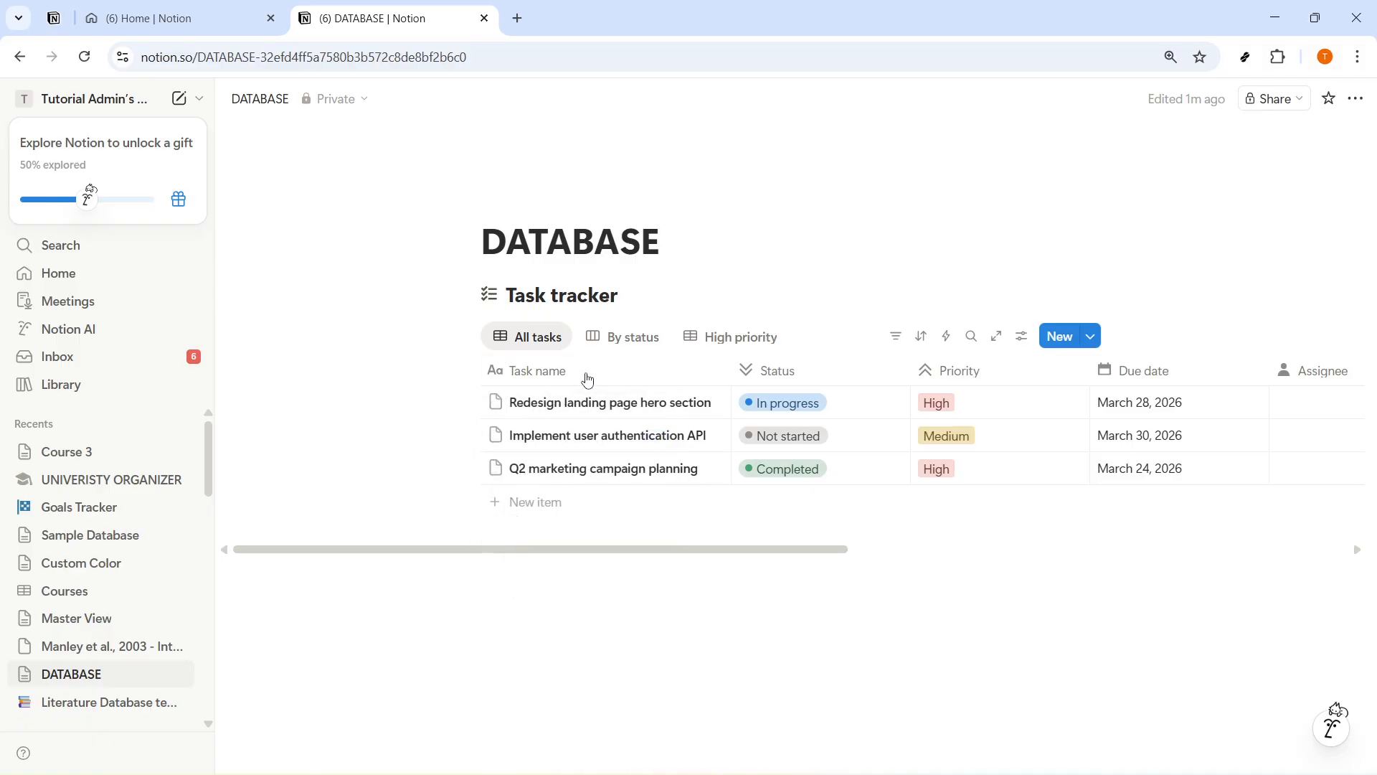
click(576, 476)
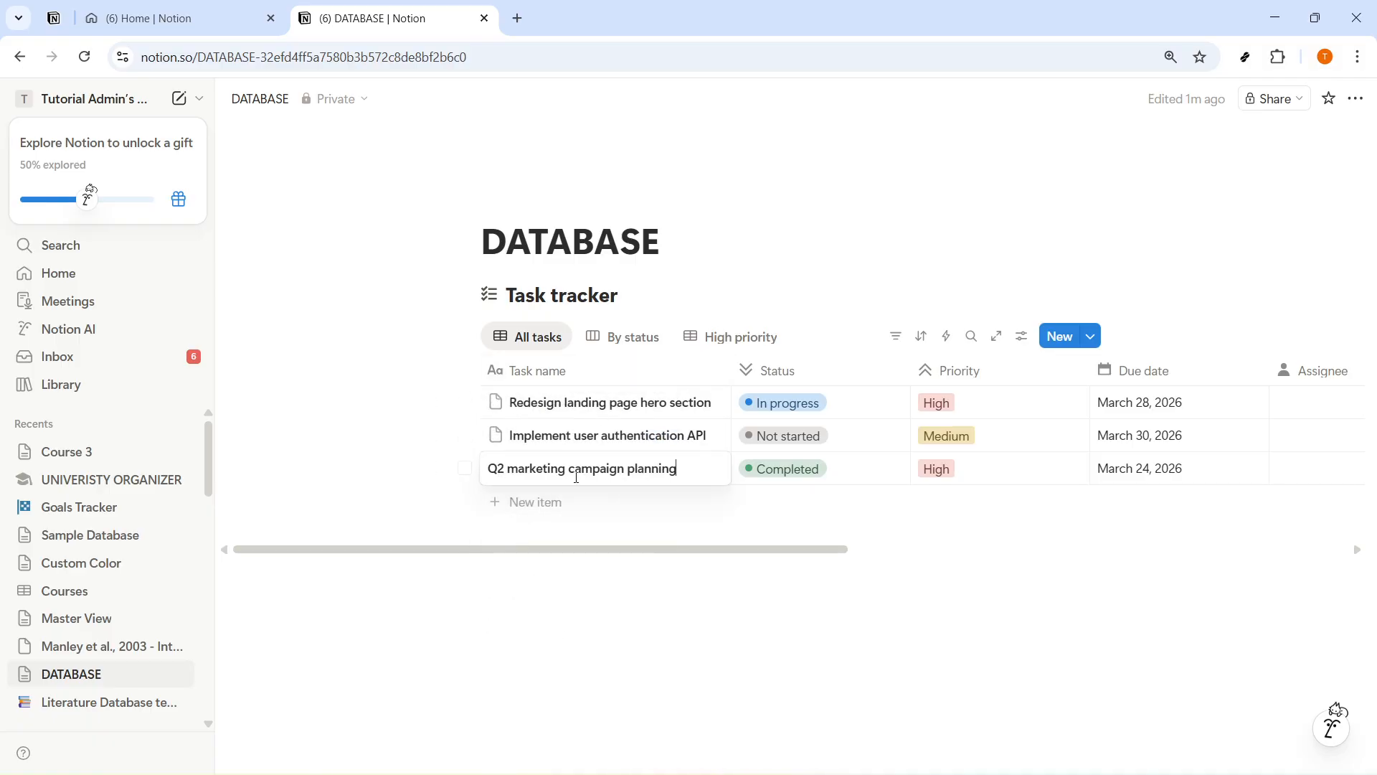
click(598, 435)
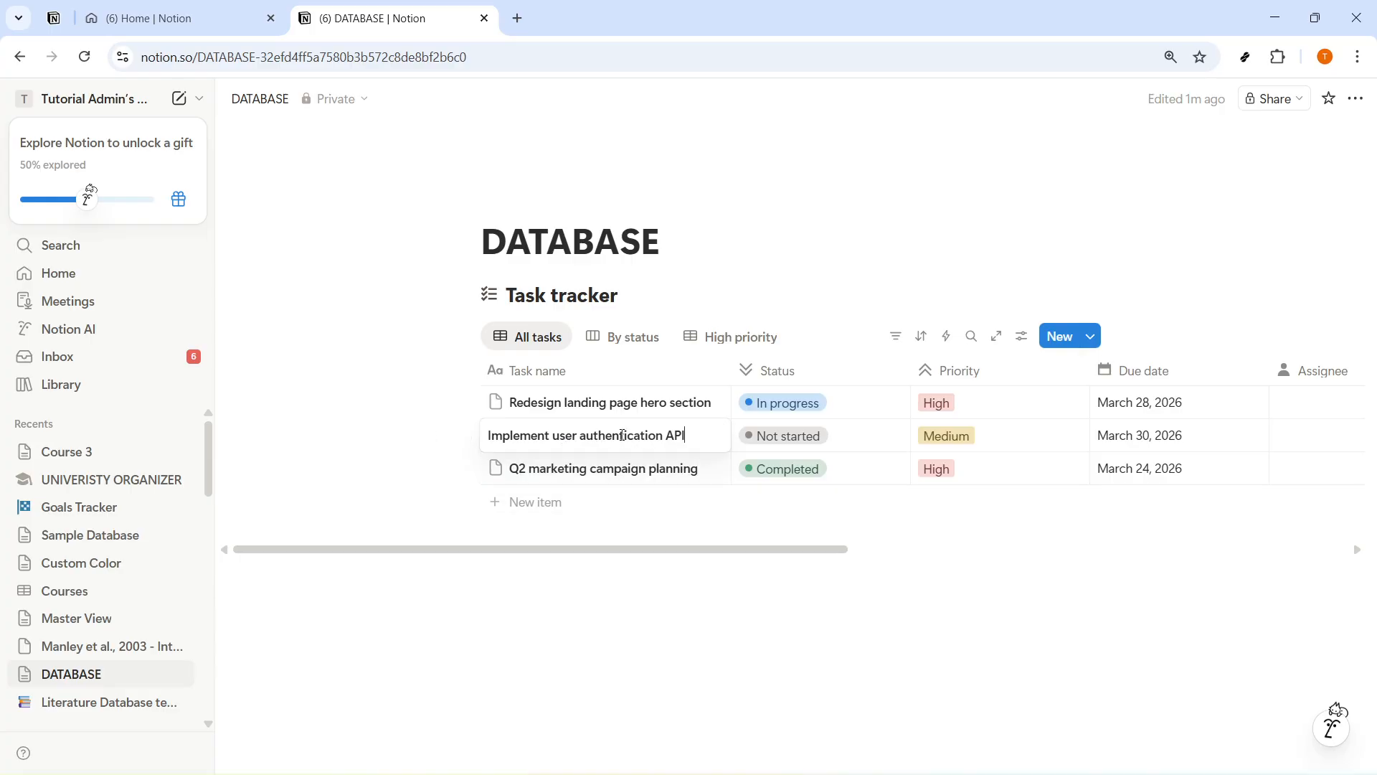
key(Escape)
Open the "Redesign landing page hero section" task as a full page and look through its page options.
click(707, 406)
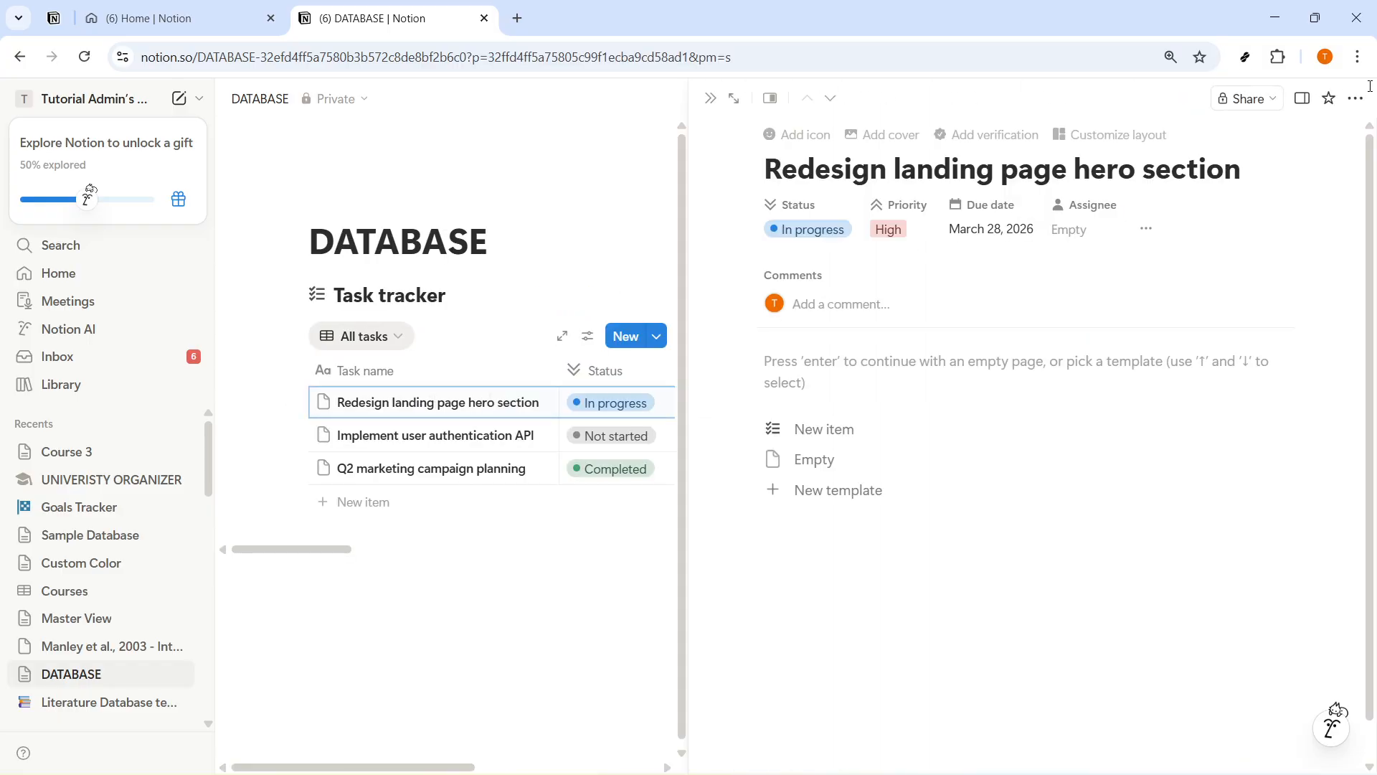
click(734, 99)
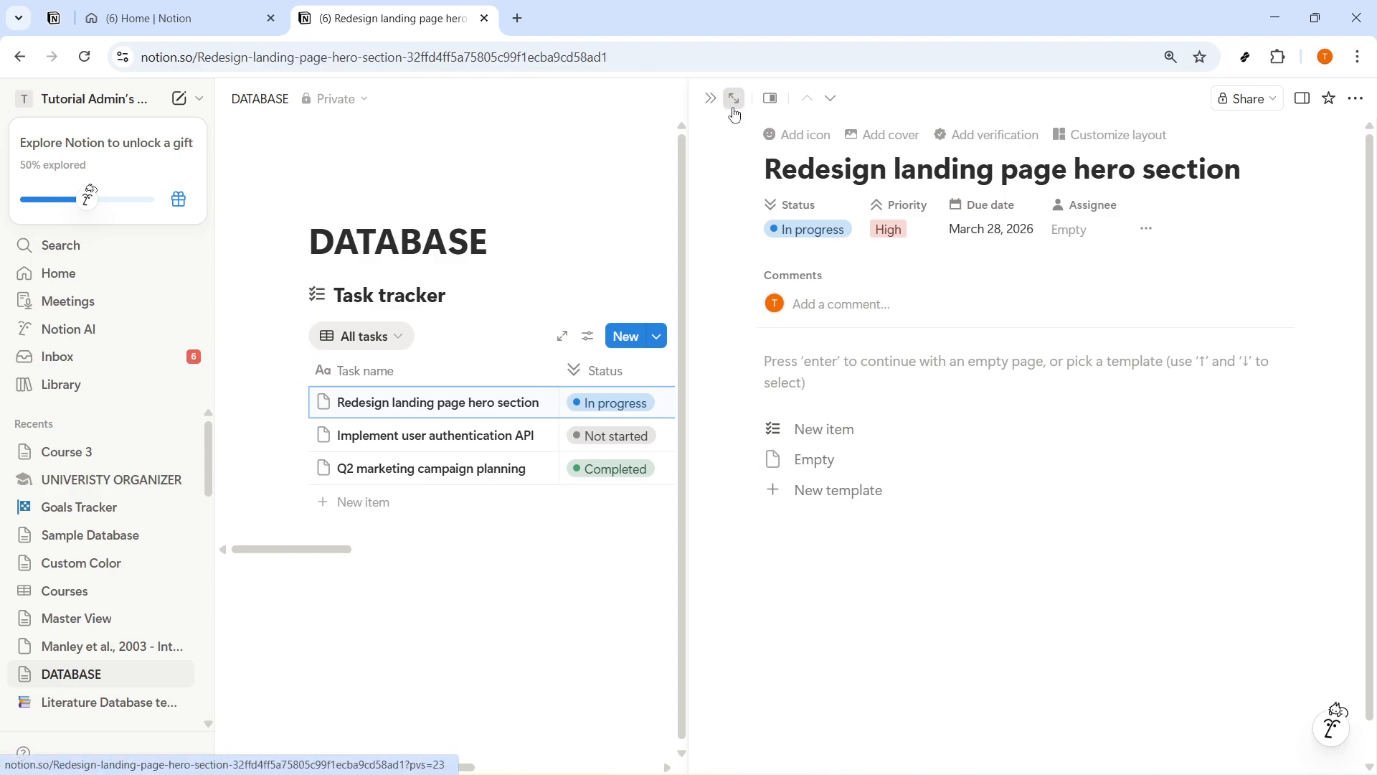
click(1356, 98)
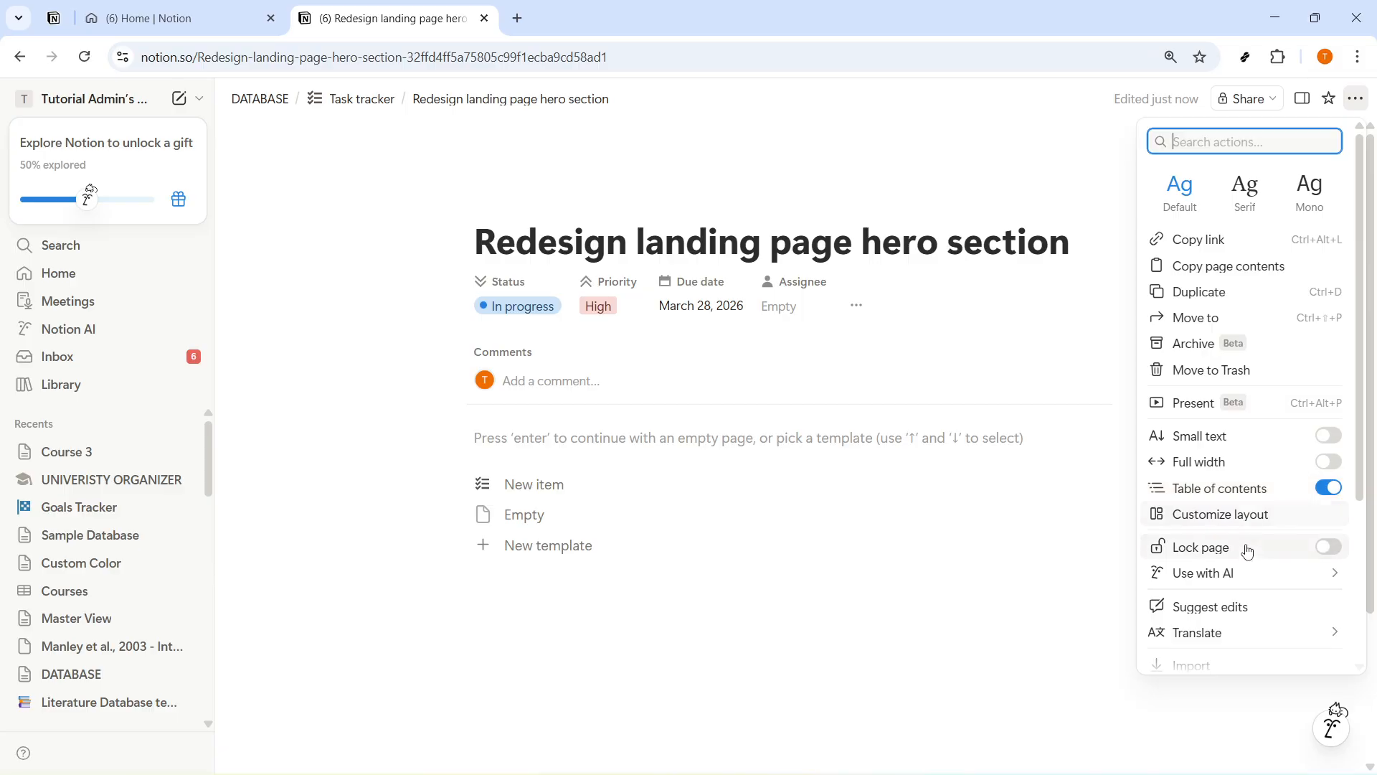
scroll(1243, 621, down, 4)
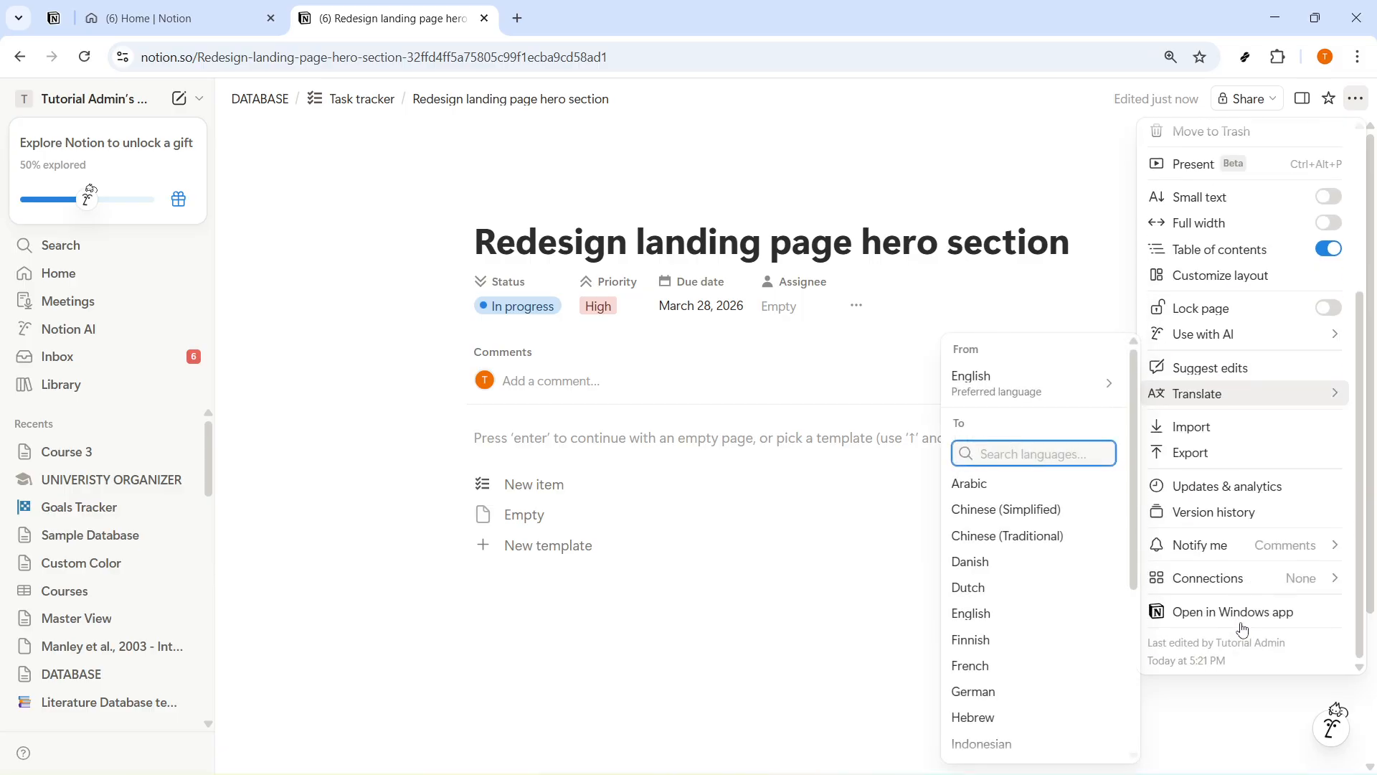
scroll(1239, 574, up, 4)
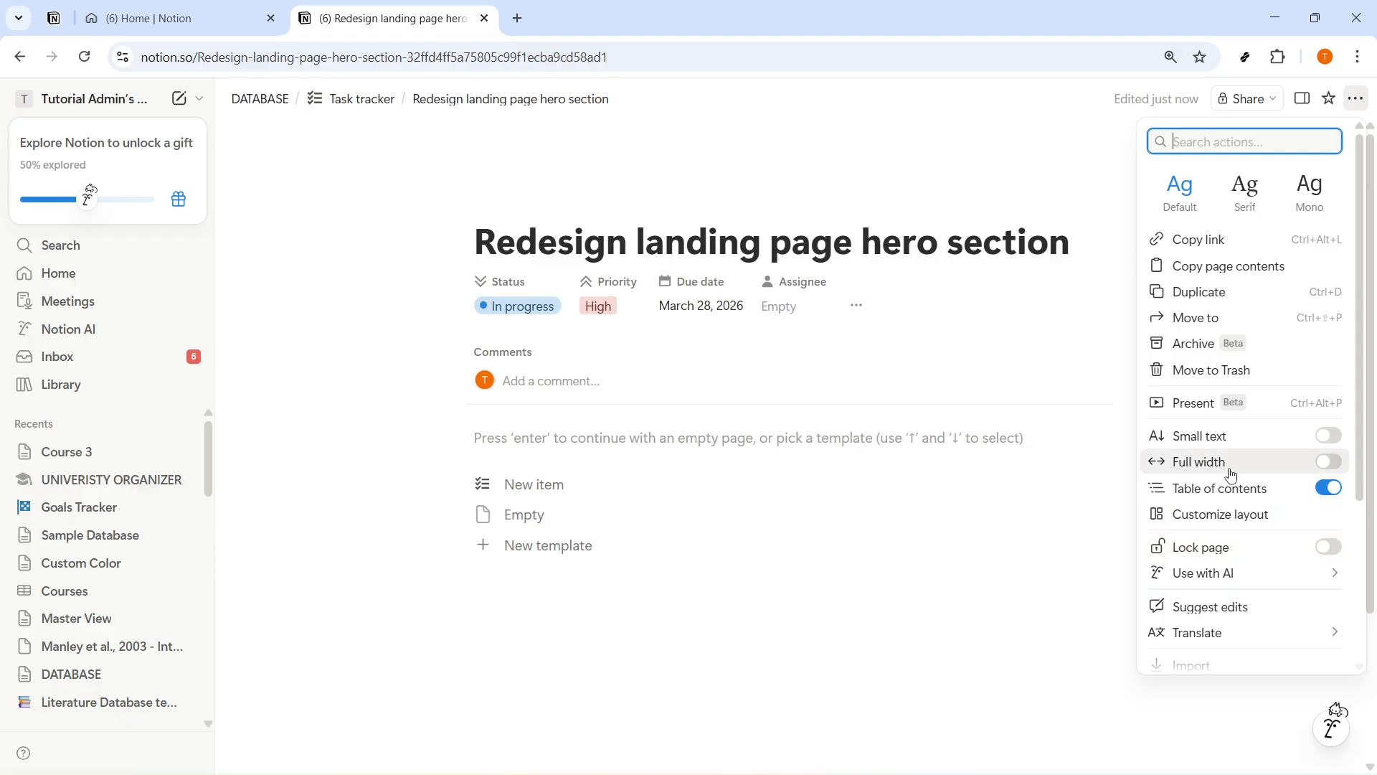
click(1064, 393)
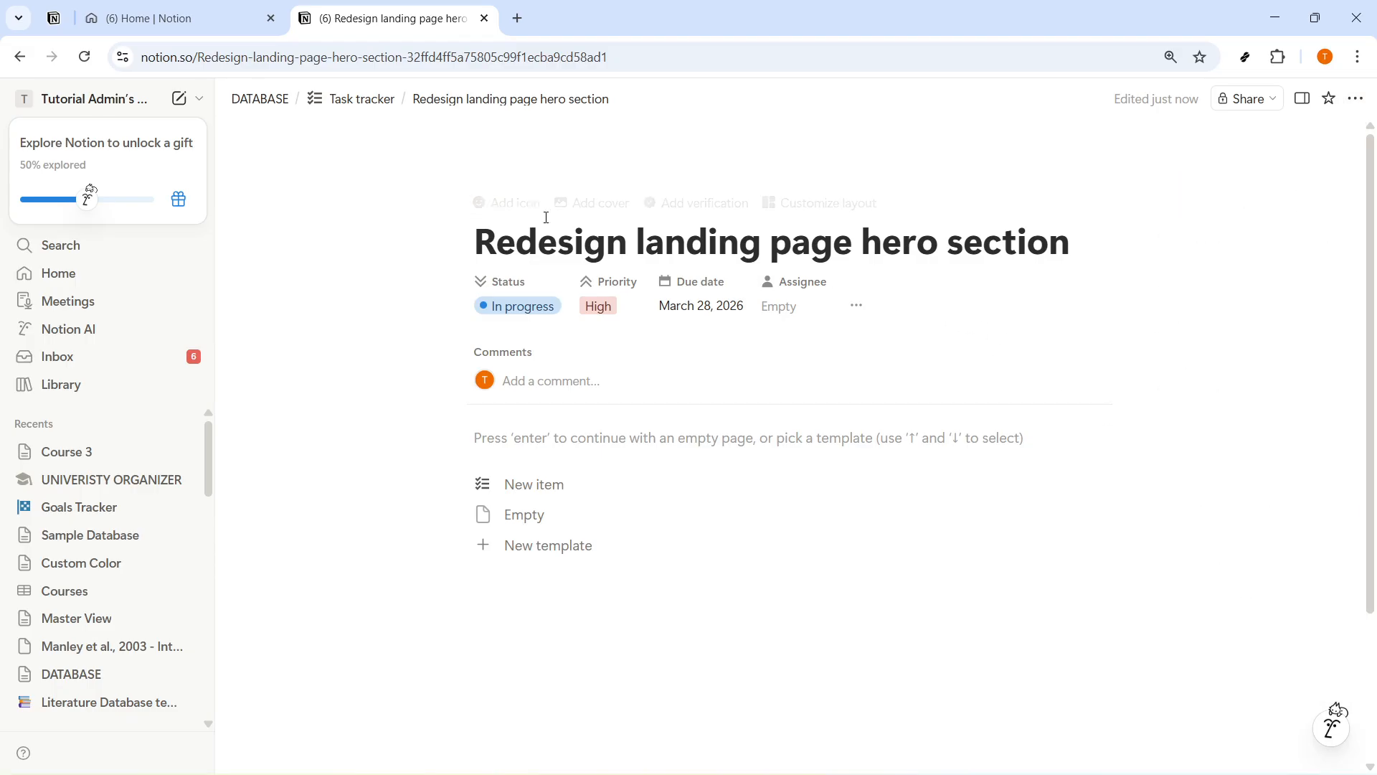
Open the Task tracker database as a full page and look through its view settings and property list.
click(361, 100)
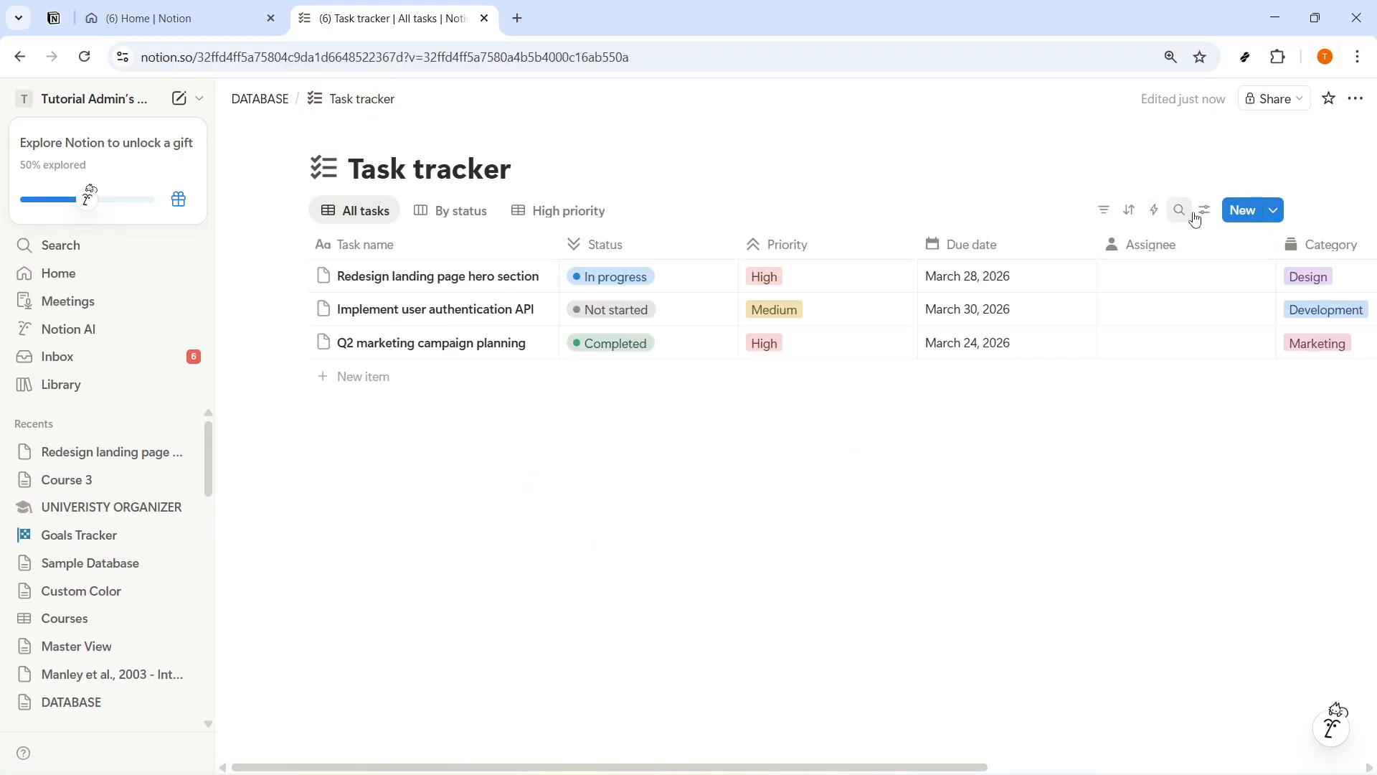
click(1207, 211)
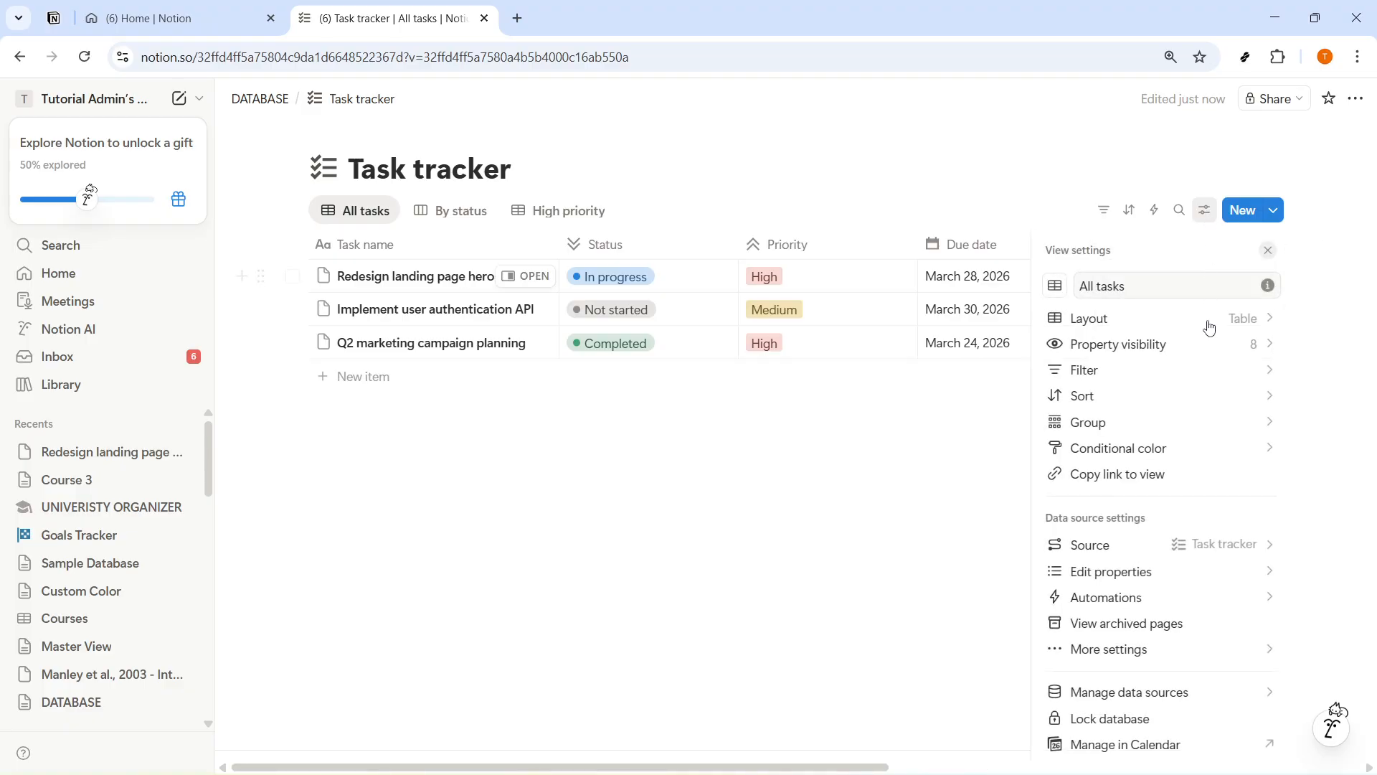
click(1184, 574)
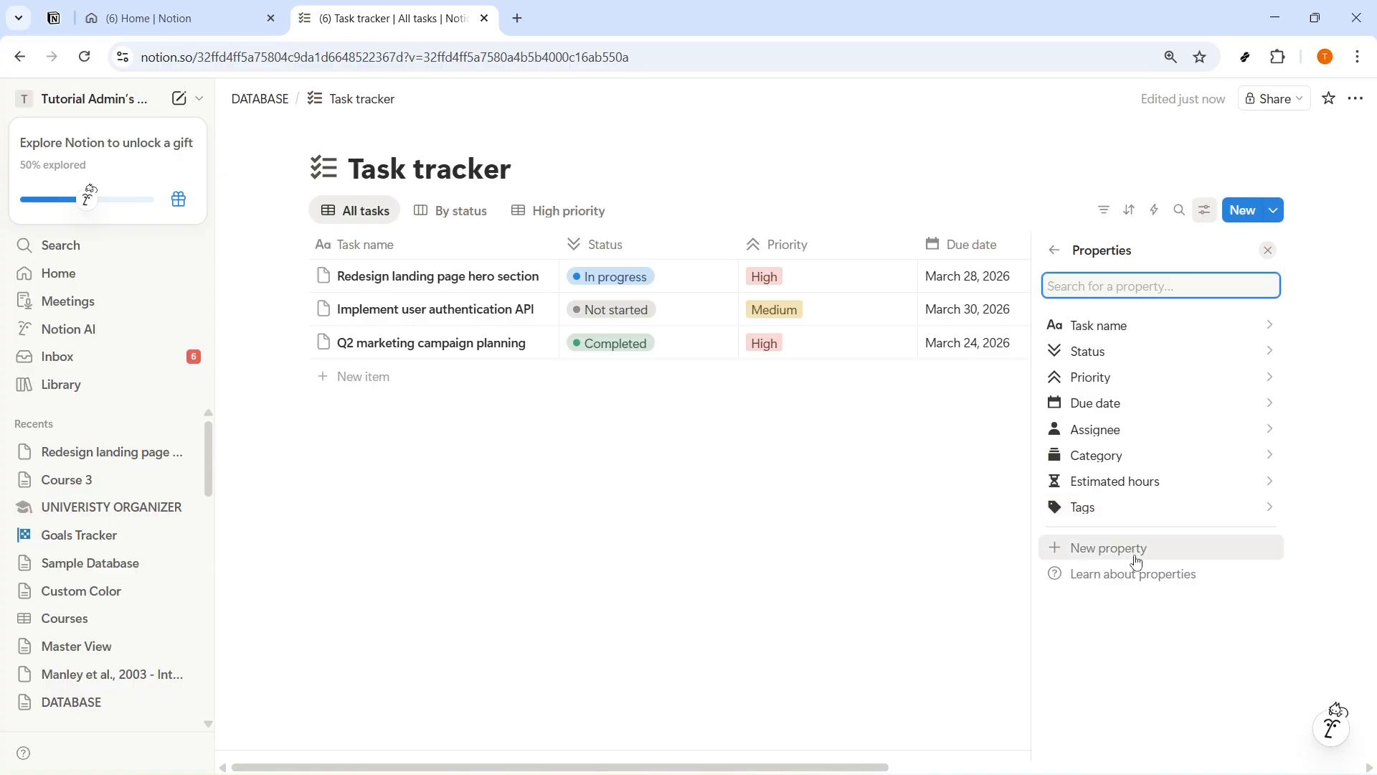
click(1058, 251)
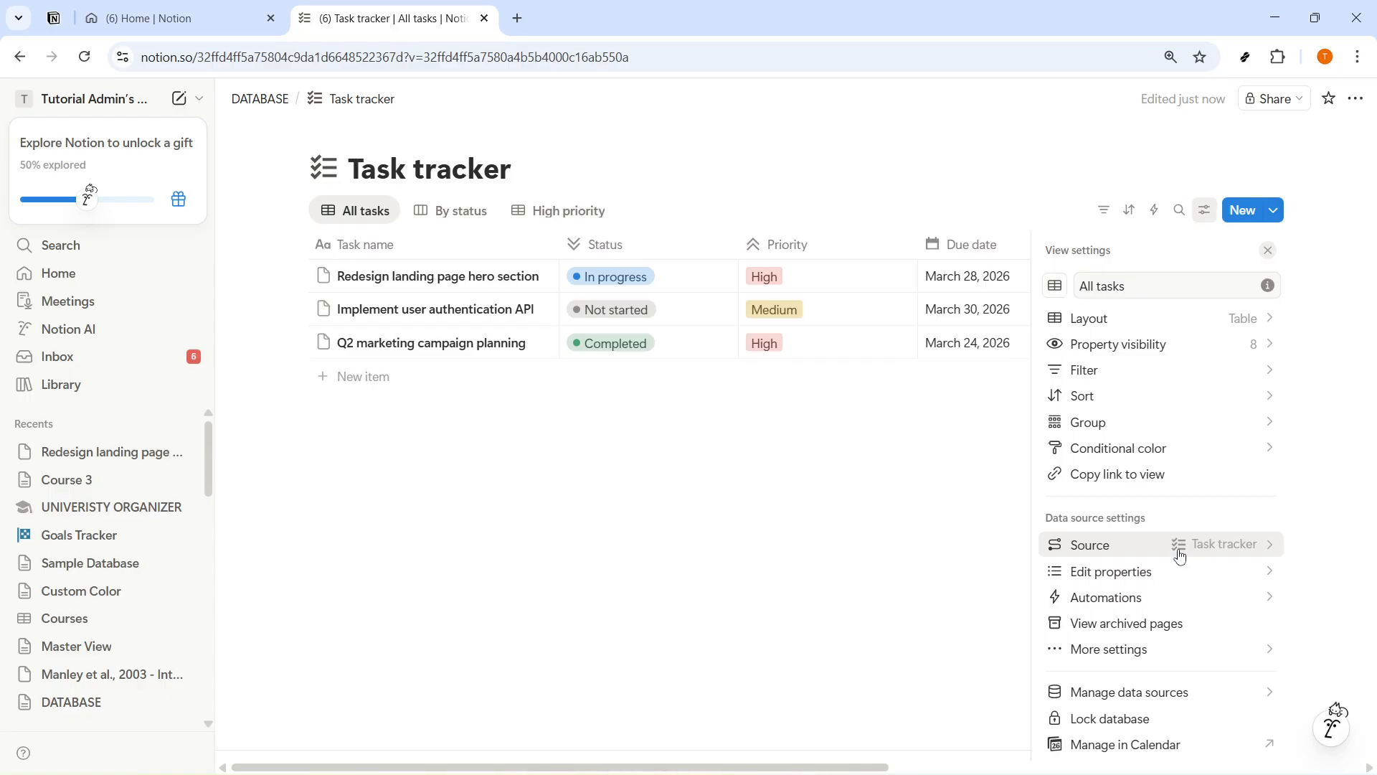
Try out the Board, Timeline, Calendar, List, Gallery, Chart, Feed, Map and Dashboard layouts on the All tasks view.
click(1157, 319)
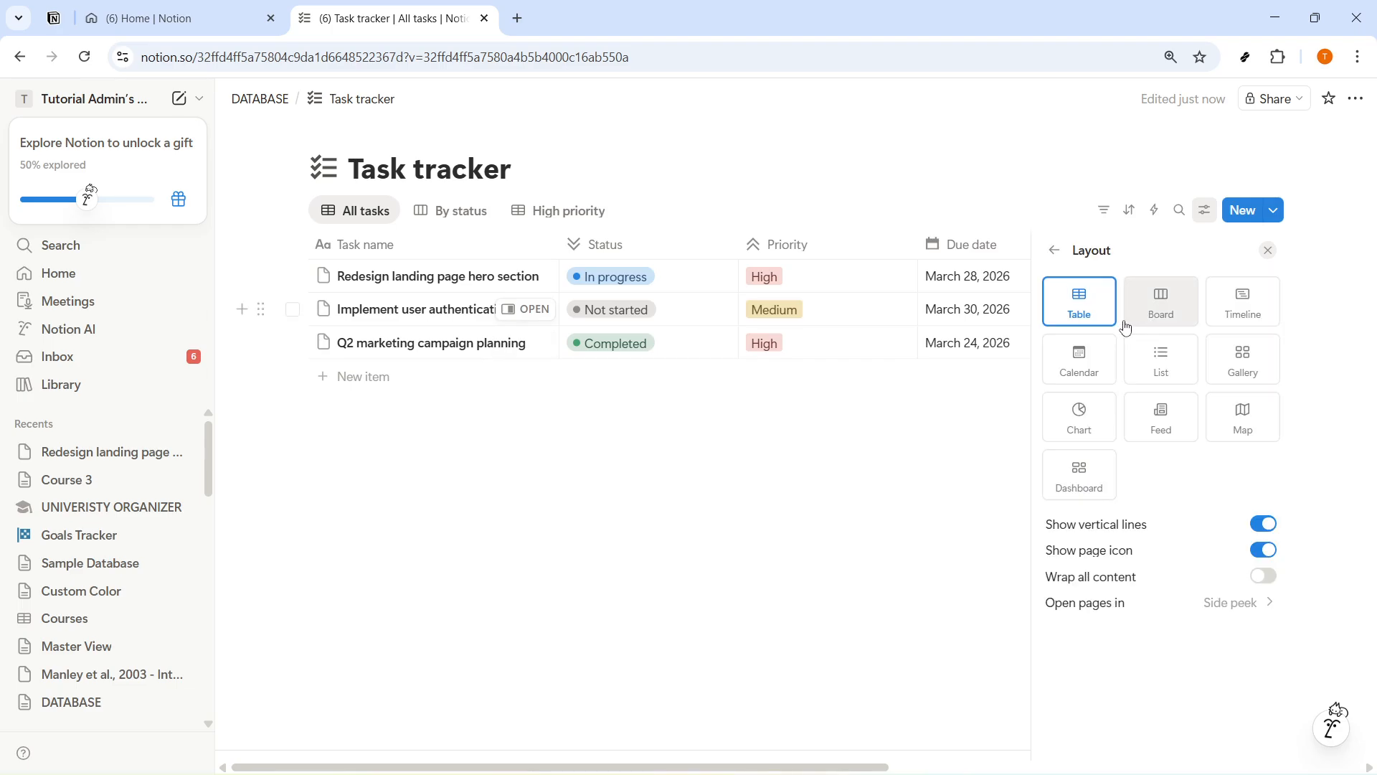
click(1169, 315)
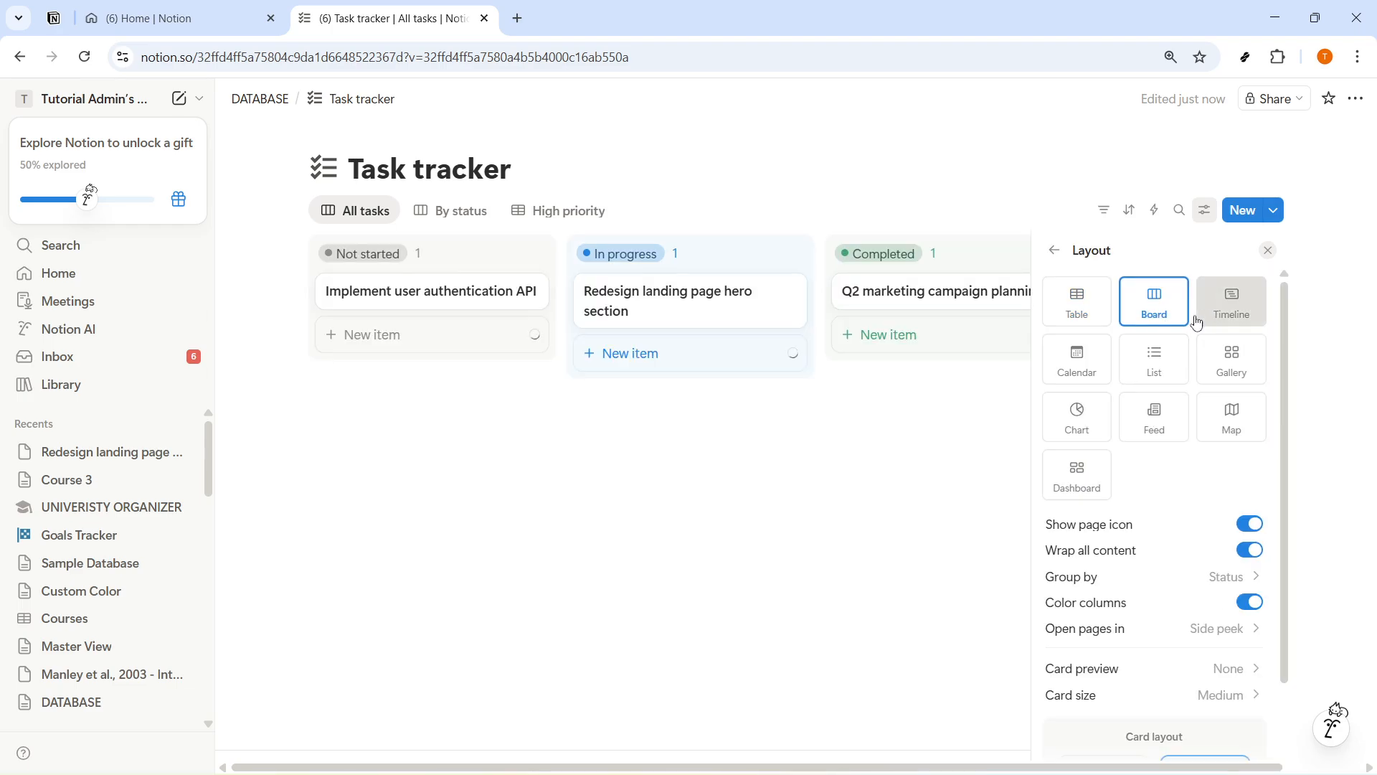
click(1198, 322)
click(1108, 364)
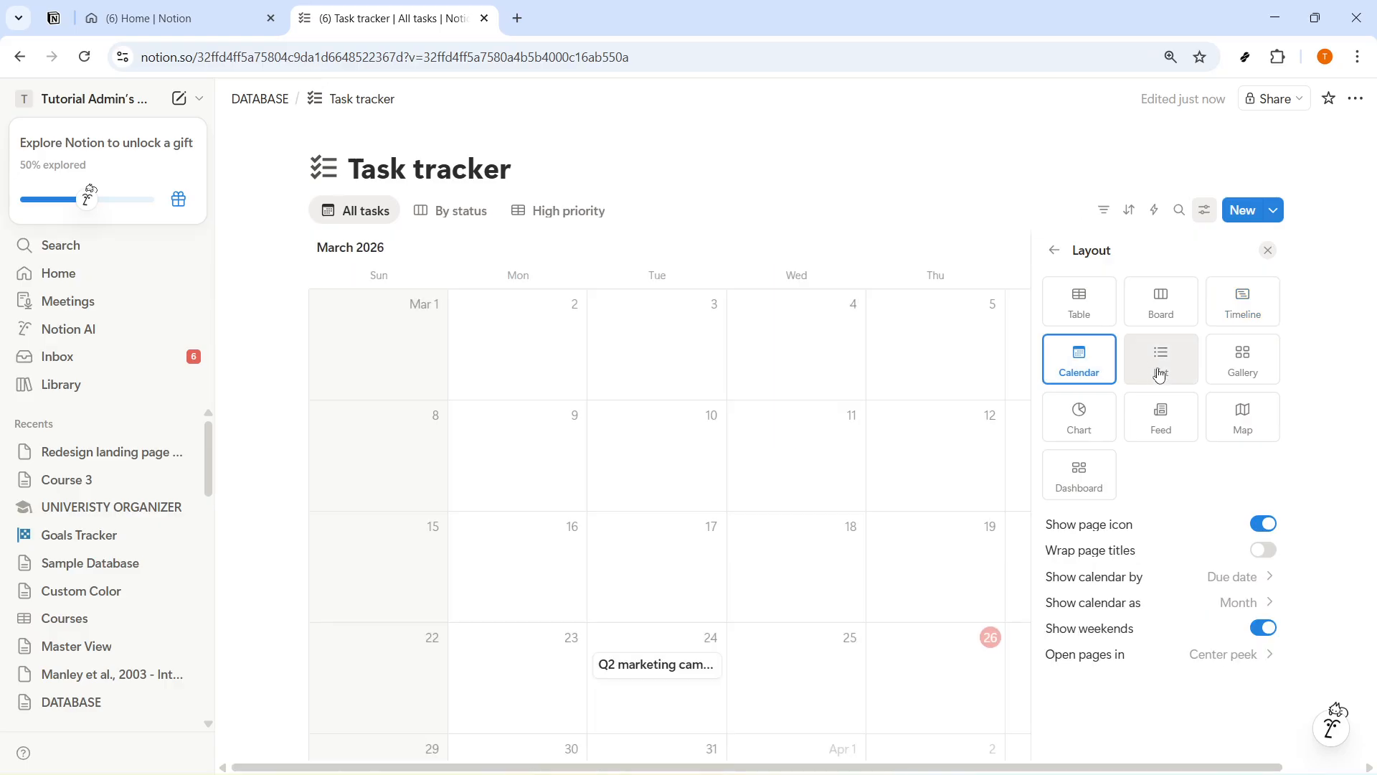
click(1160, 373)
click(1248, 377)
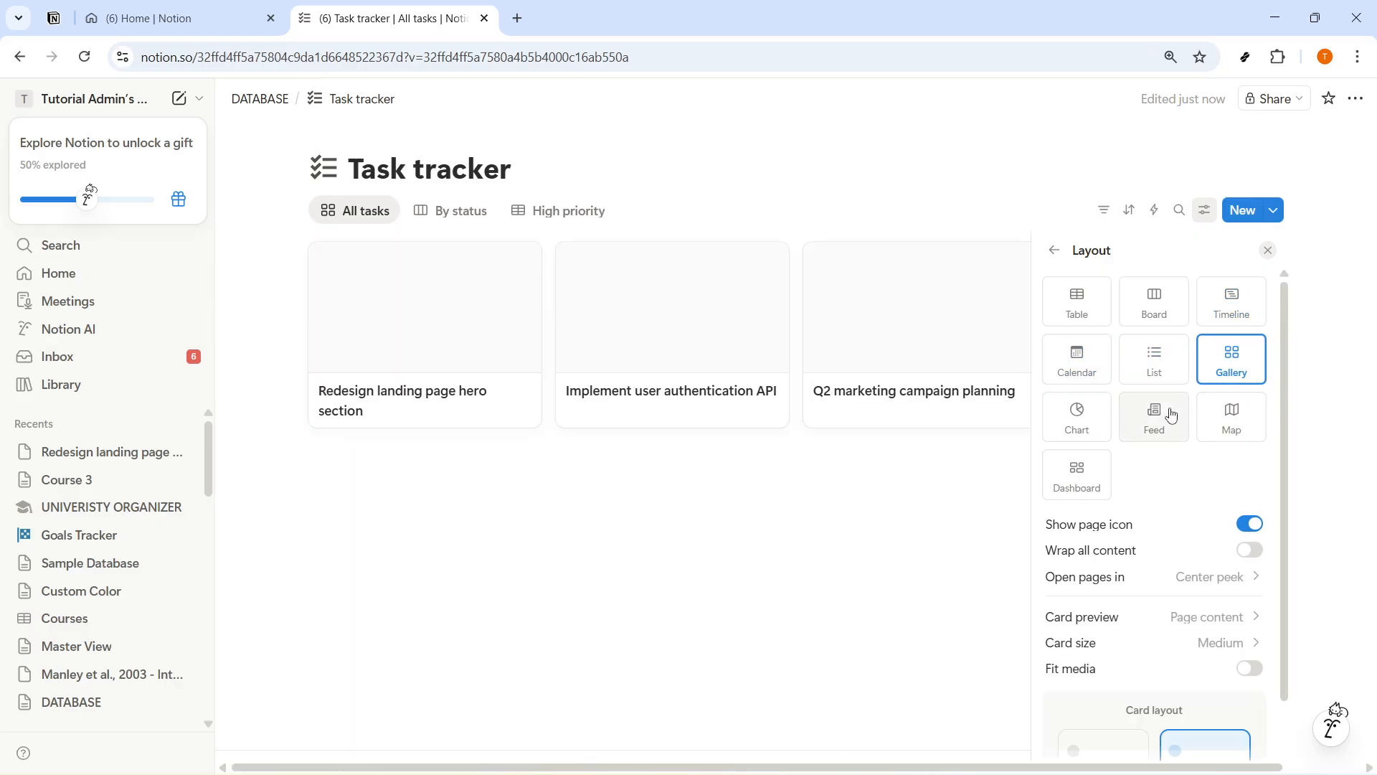
click(1076, 416)
click(1179, 428)
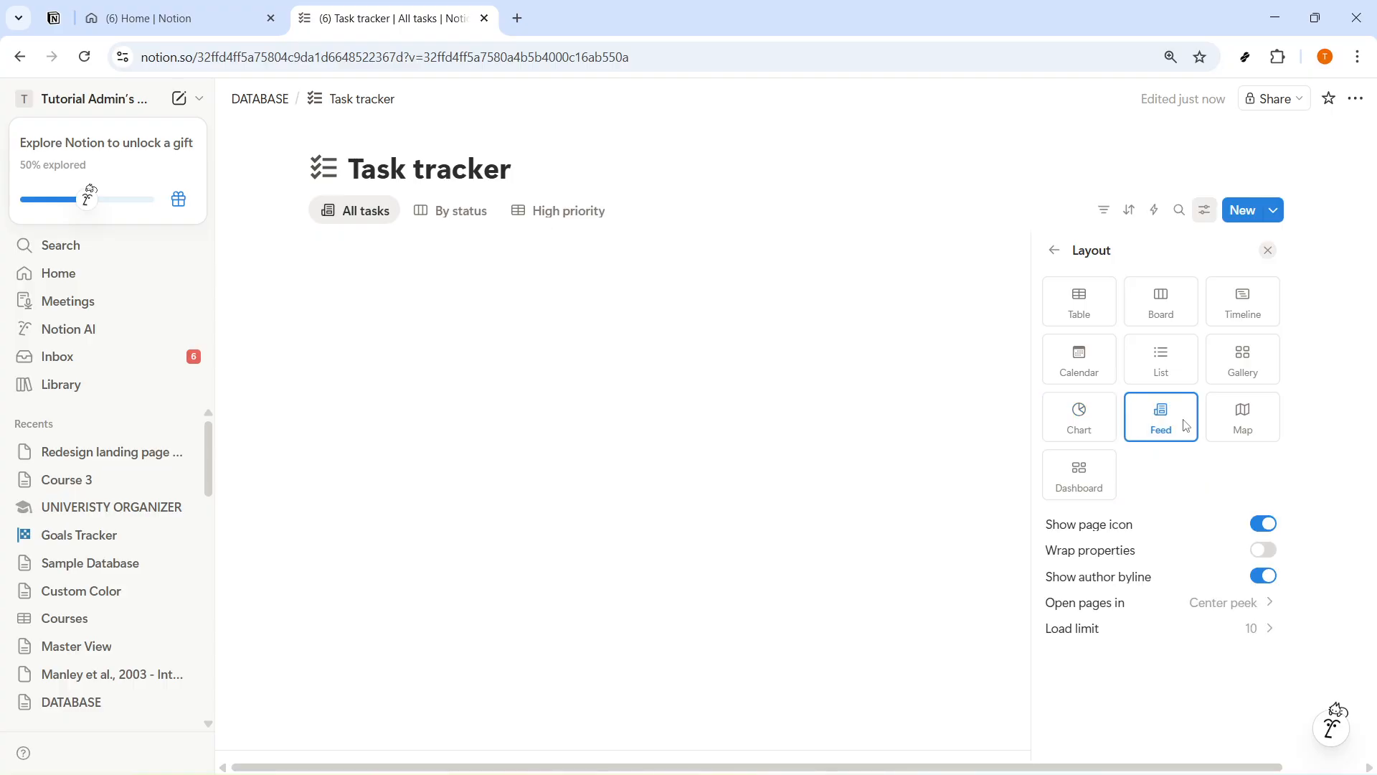
click(1235, 428)
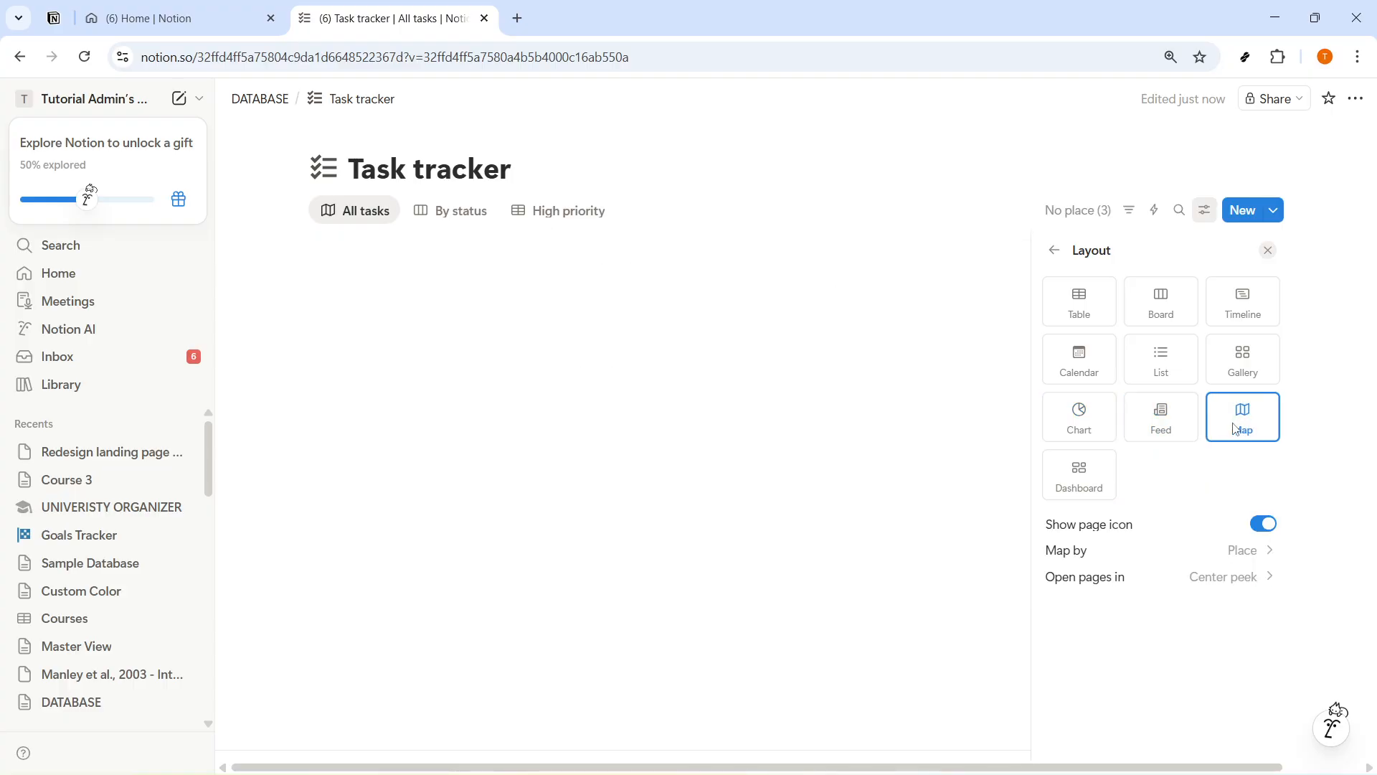
click(1102, 486)
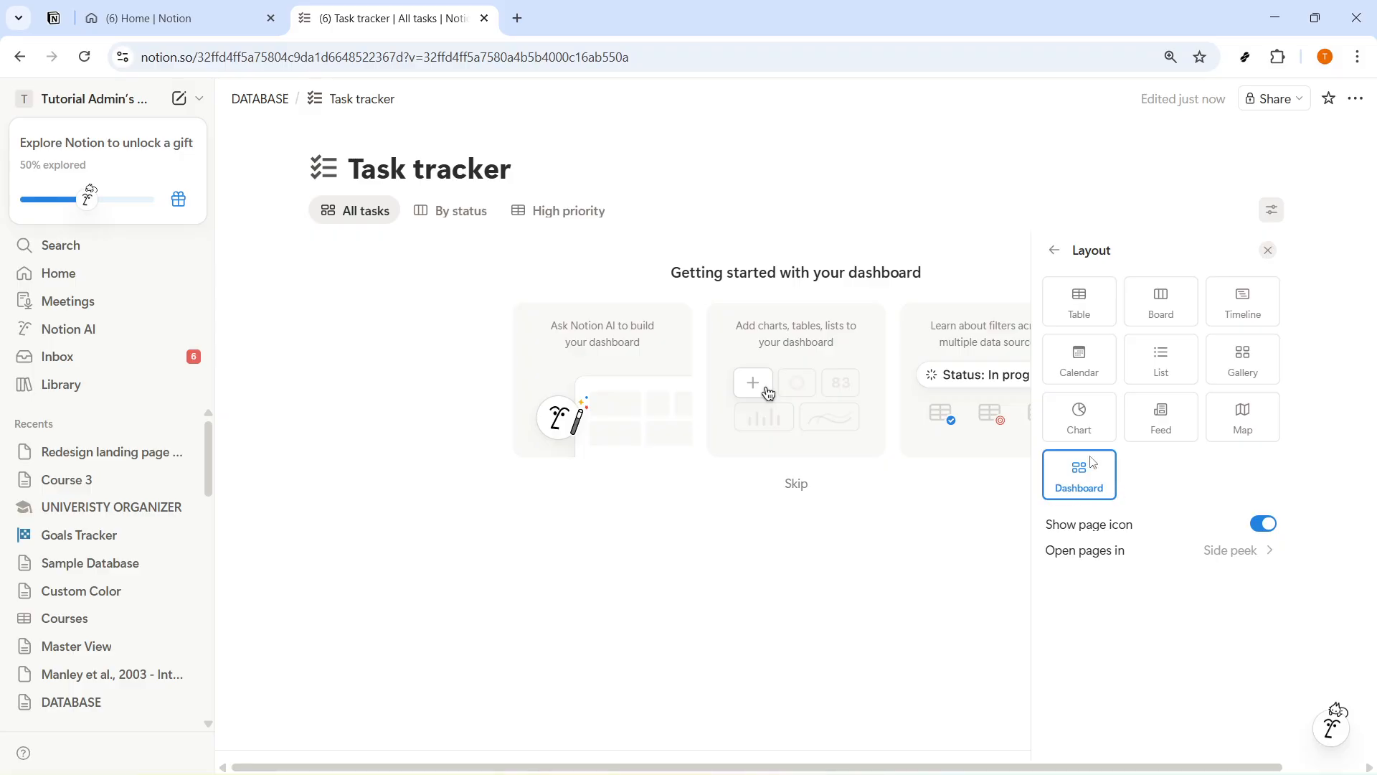
Set the All tasks view to the Board layout and close the view settings.
click(1141, 309)
click(1066, 257)
click(957, 430)
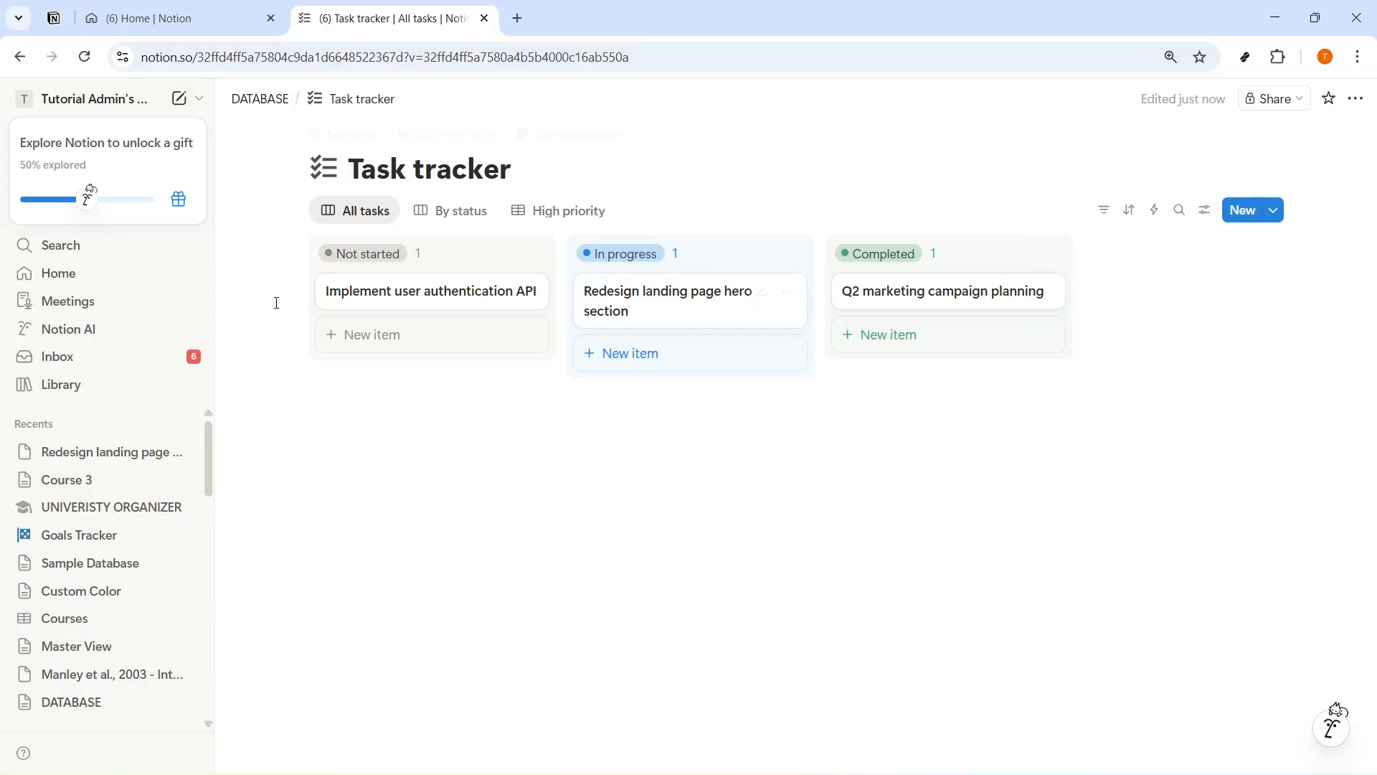
Switch to the By status view, open the "Implement user authentication API" card's name for editing and leave it without a change.
click(425, 219)
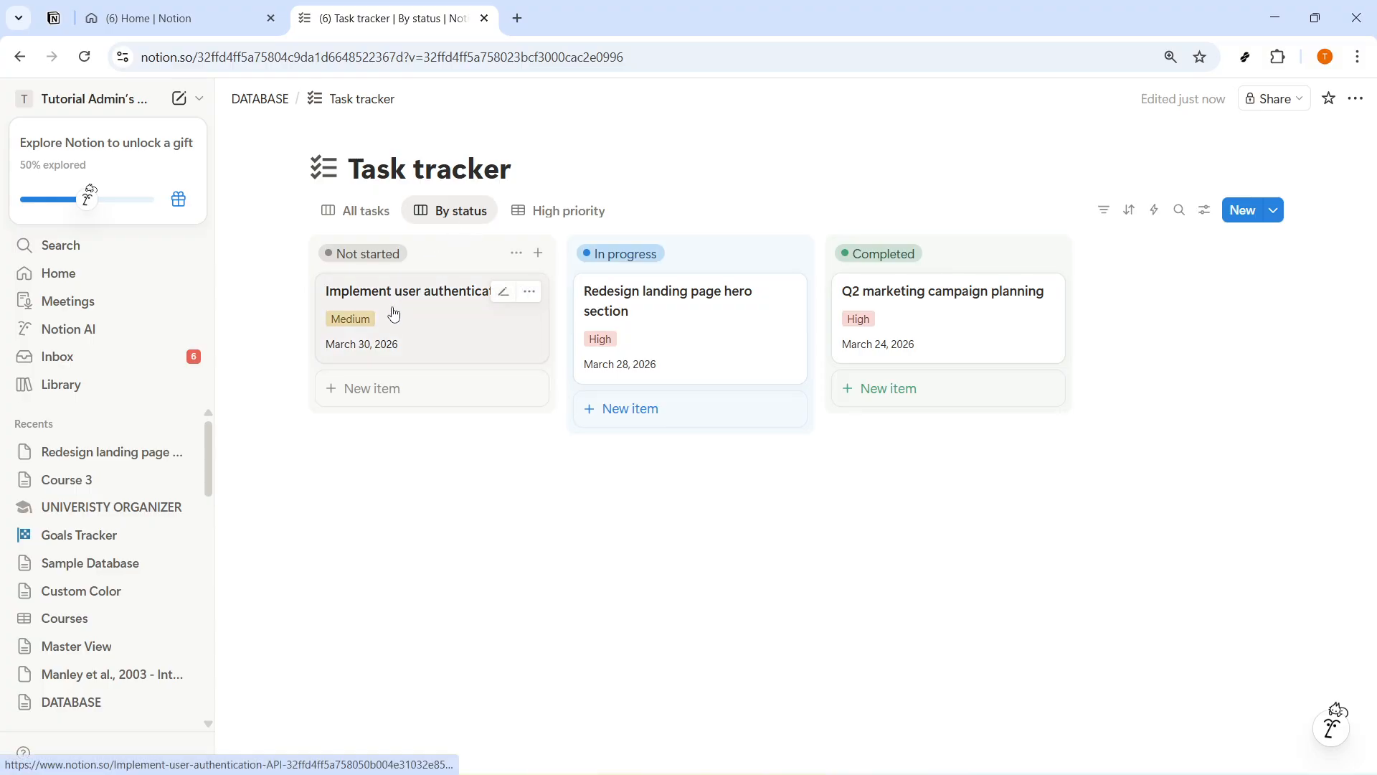
click(502, 291)
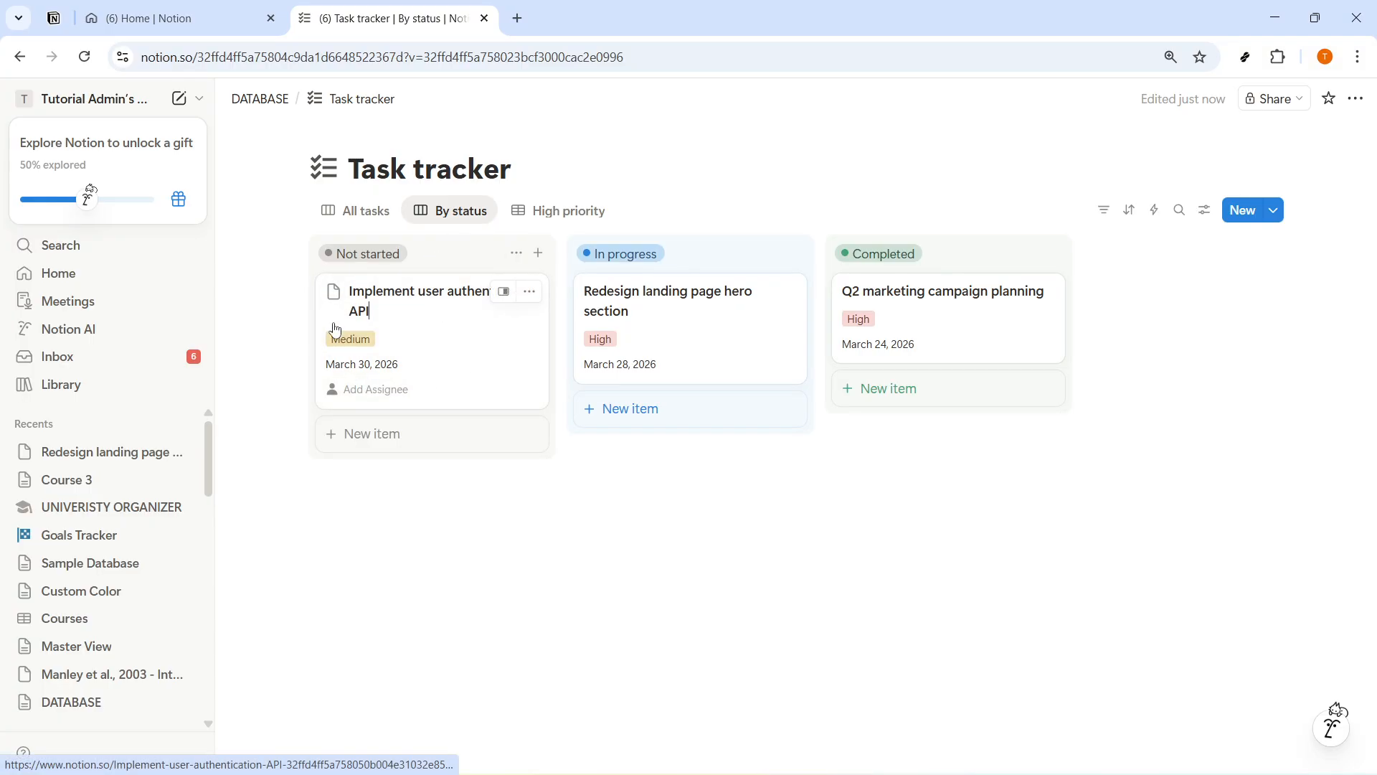
drag(371, 312, 356, 296)
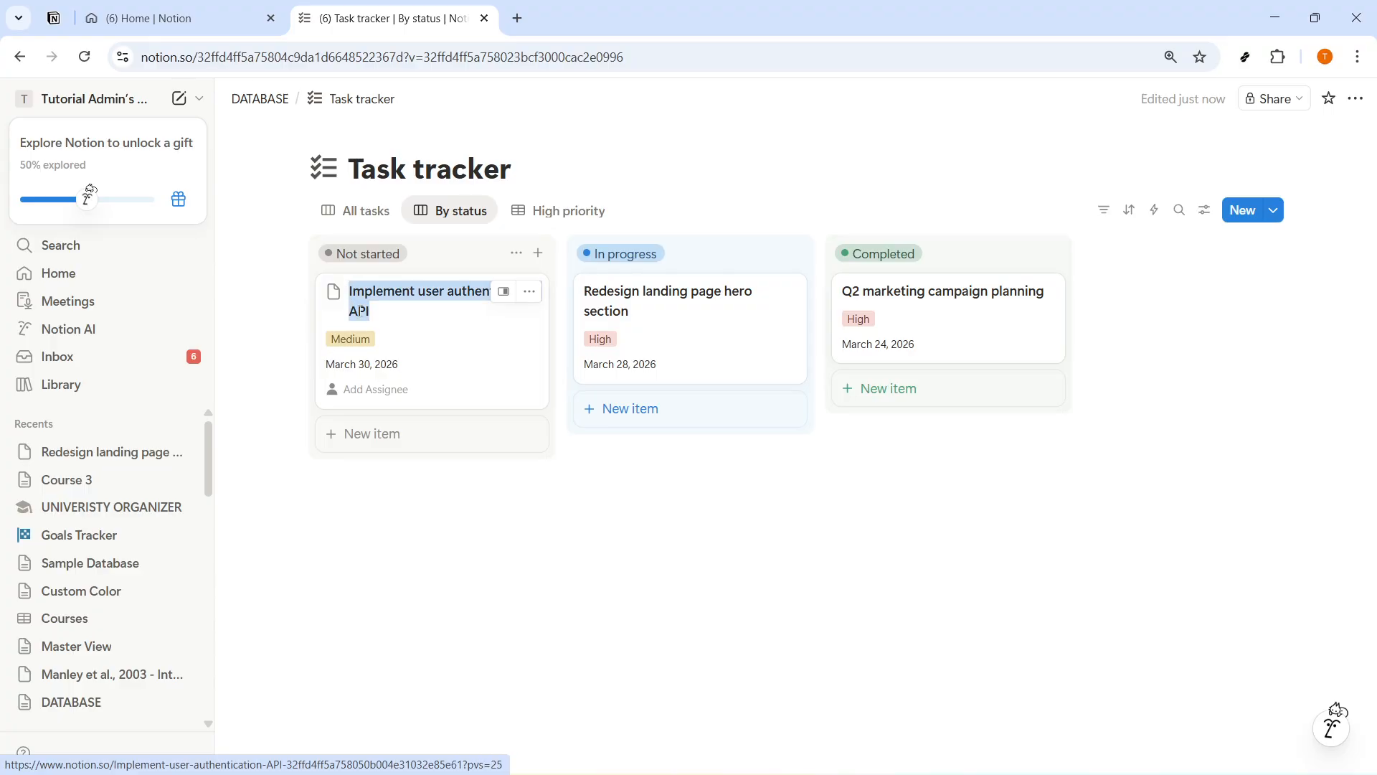
click(485, 483)
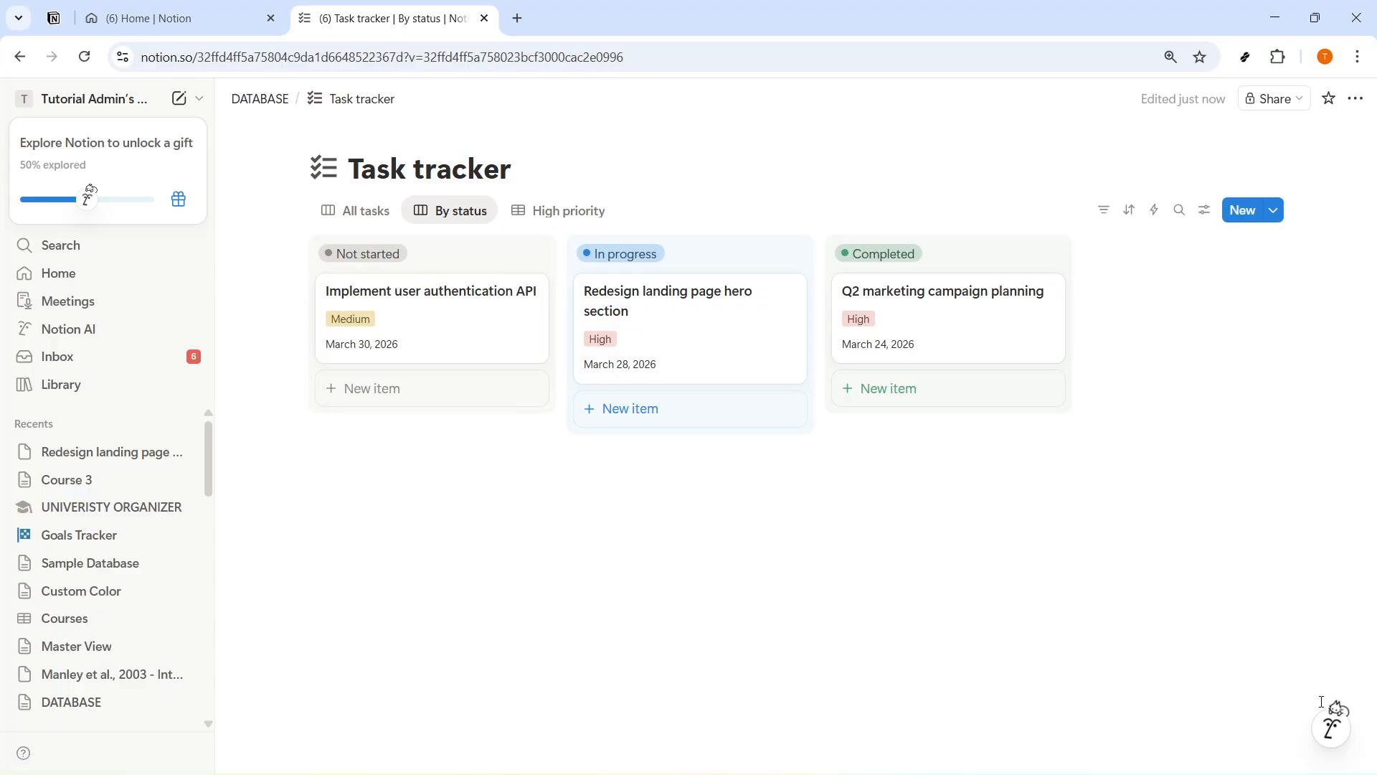
Send the prompt "DATABASE SAMPLE TASK TRACKER" to the AI assistant with the Task tracker as context.
click(1332, 726)
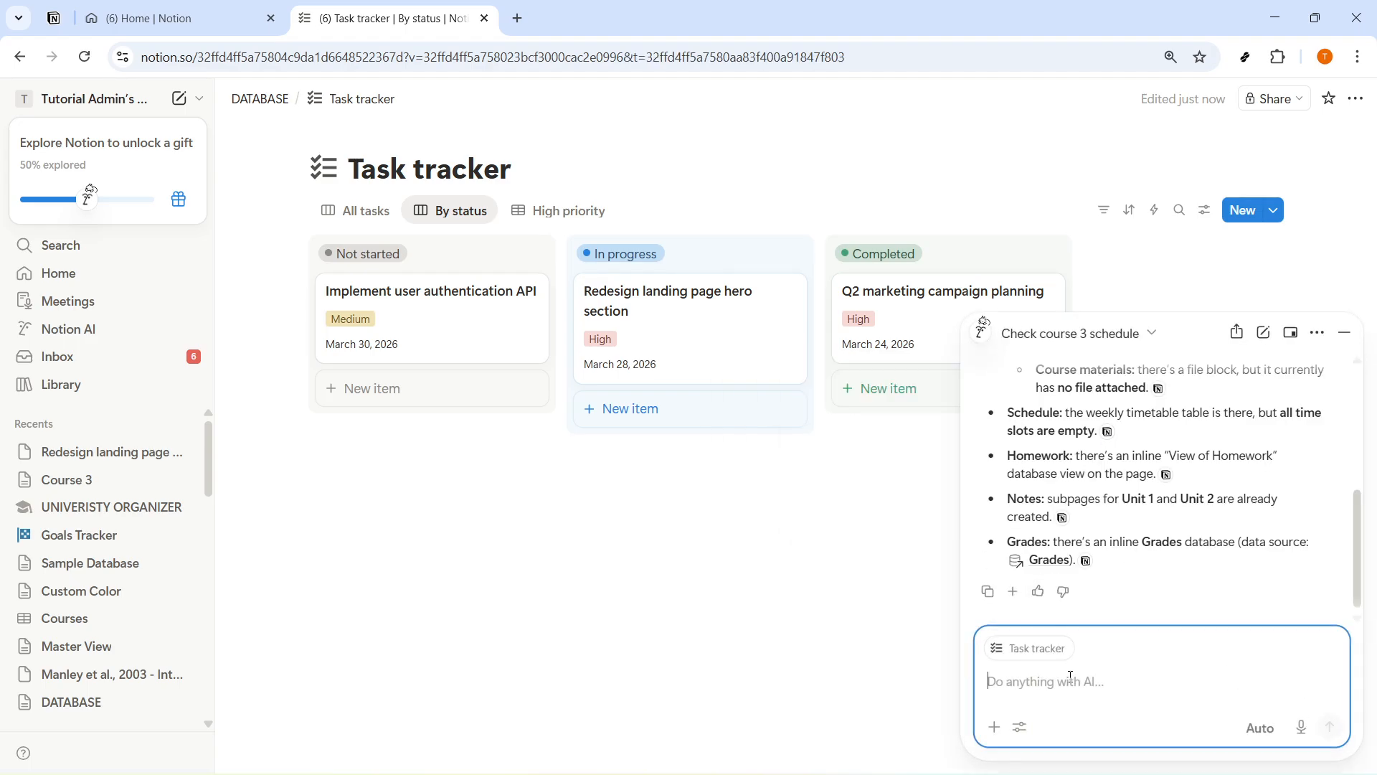
text(DATABASE SAMPLE TASK TRACKER)
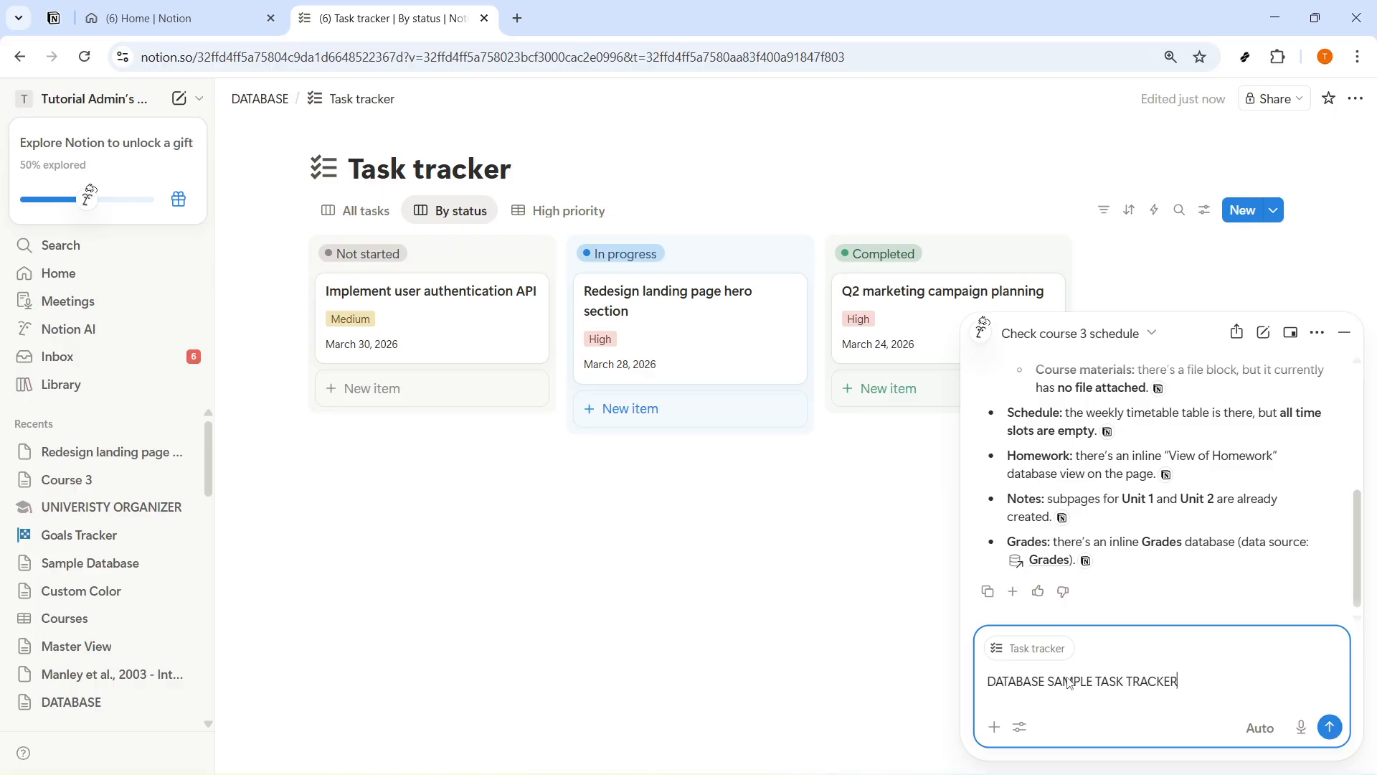
drag(1190, 683, 987, 687)
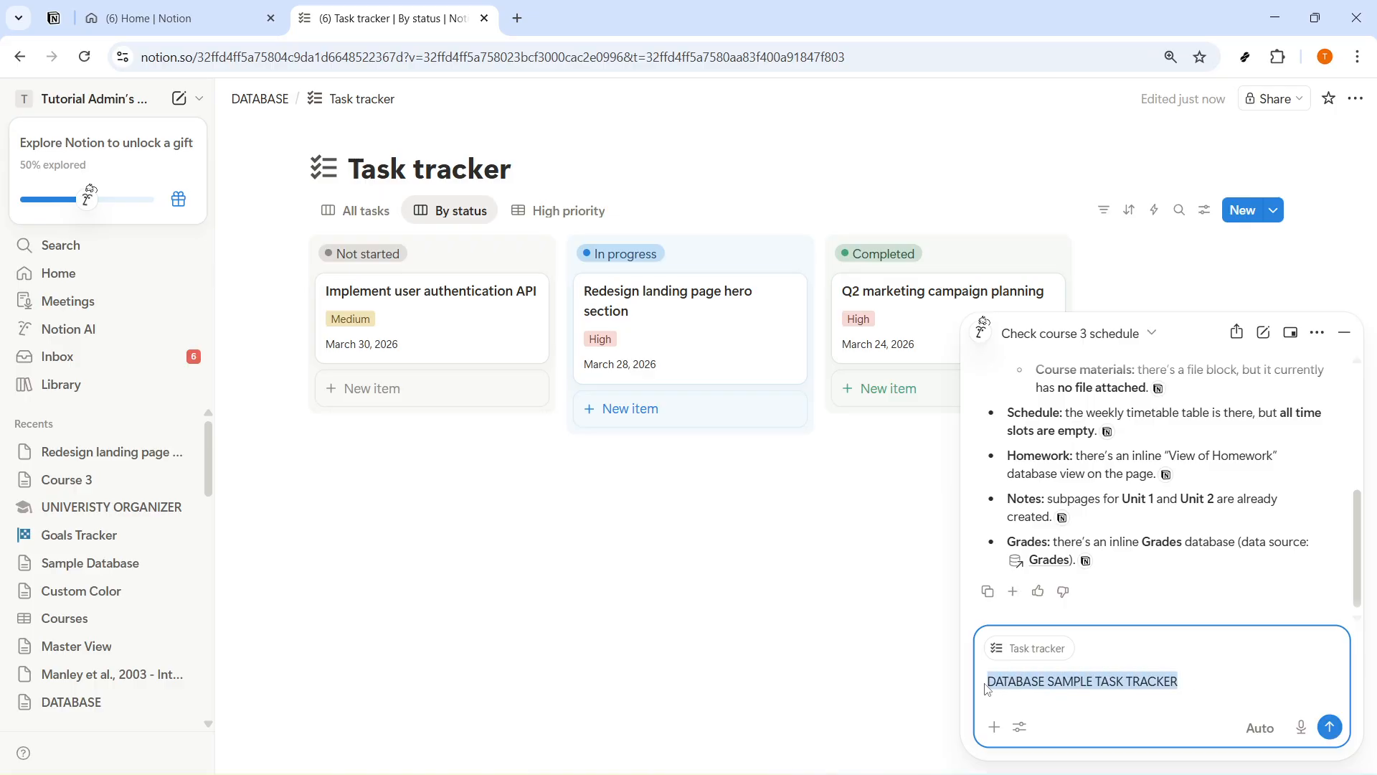
click(1332, 729)
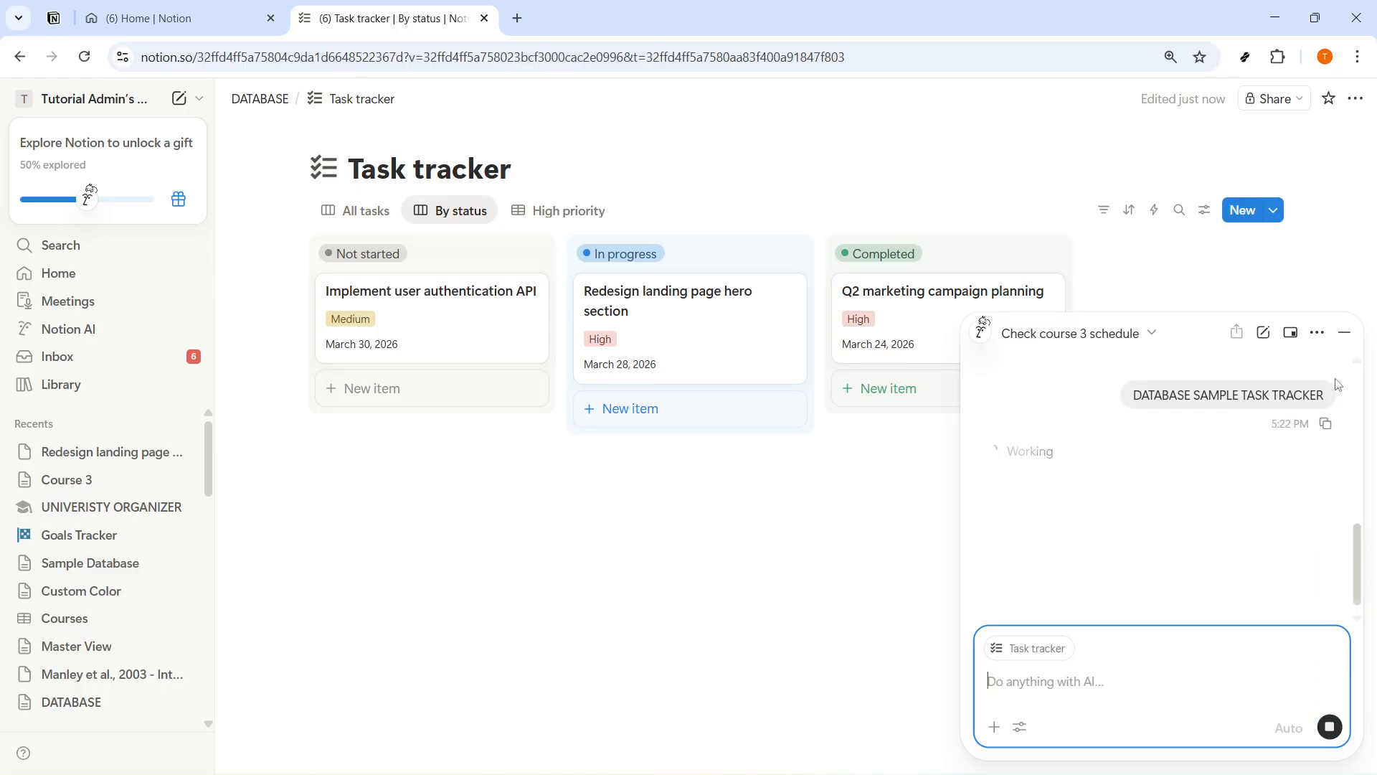